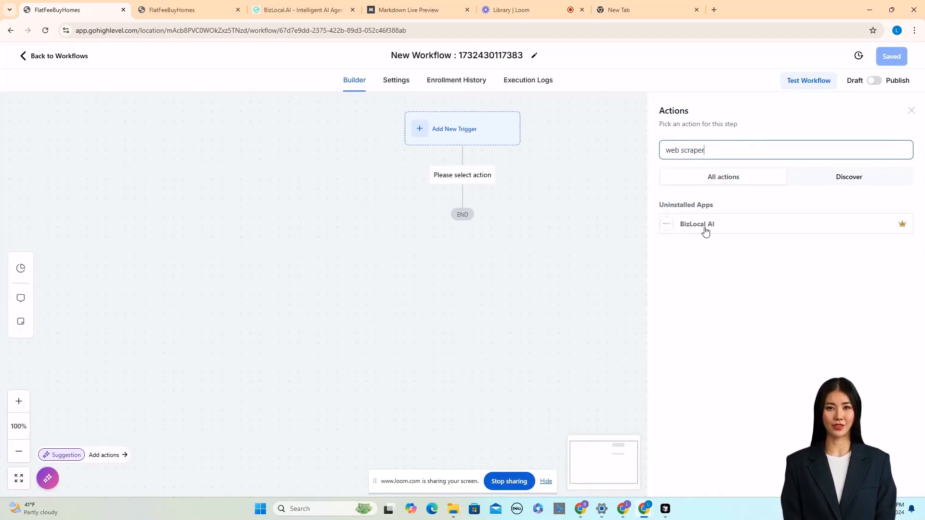
# Install the BizLocal AI app from the workflow's action picker and sign in with a Google account.
pyautogui.click(757, 231)
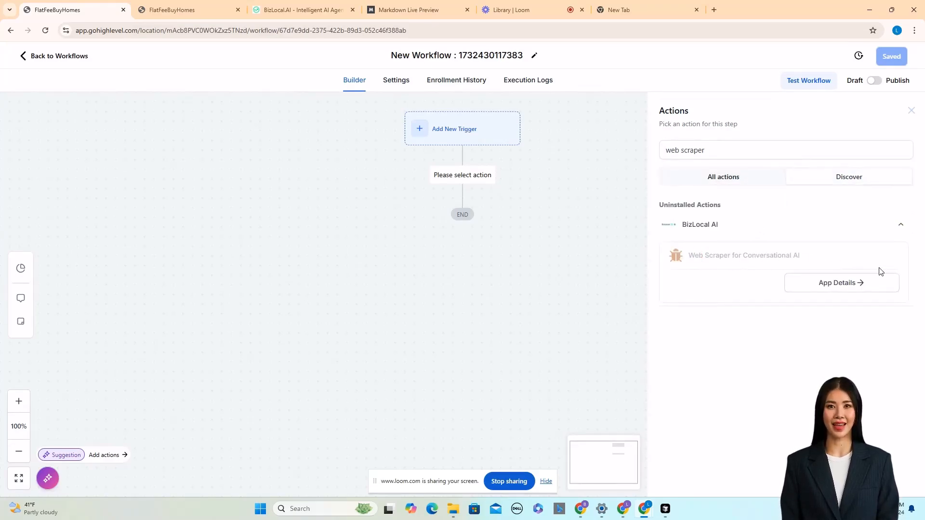
pyautogui.click(838, 283)
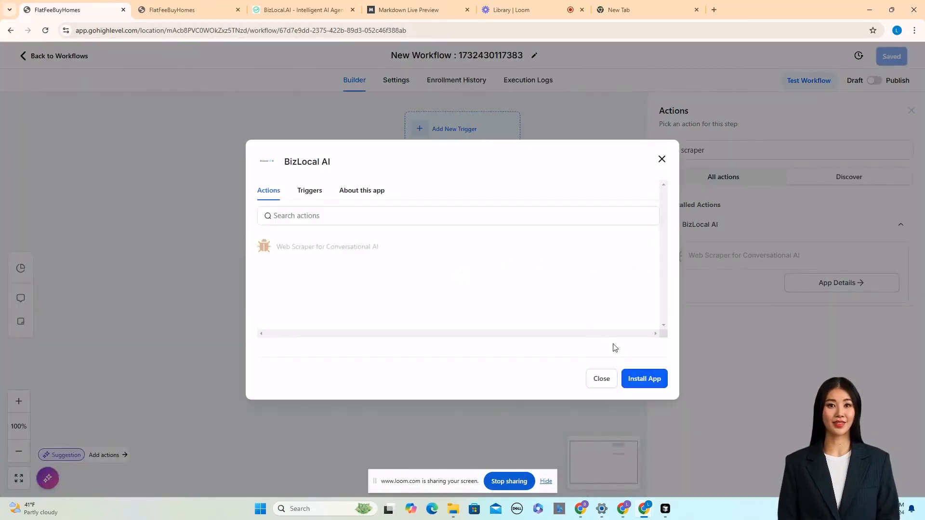
pyautogui.click(645, 378)
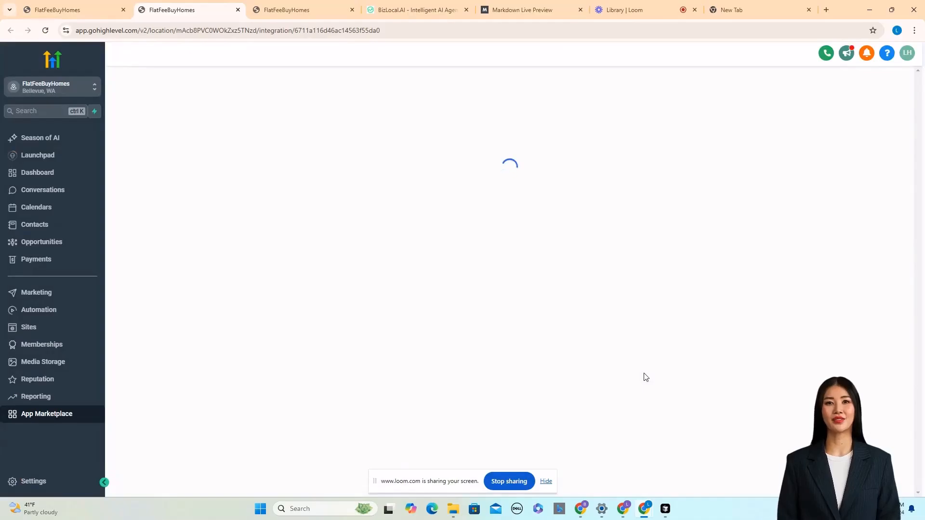
pyautogui.click(837, 146)
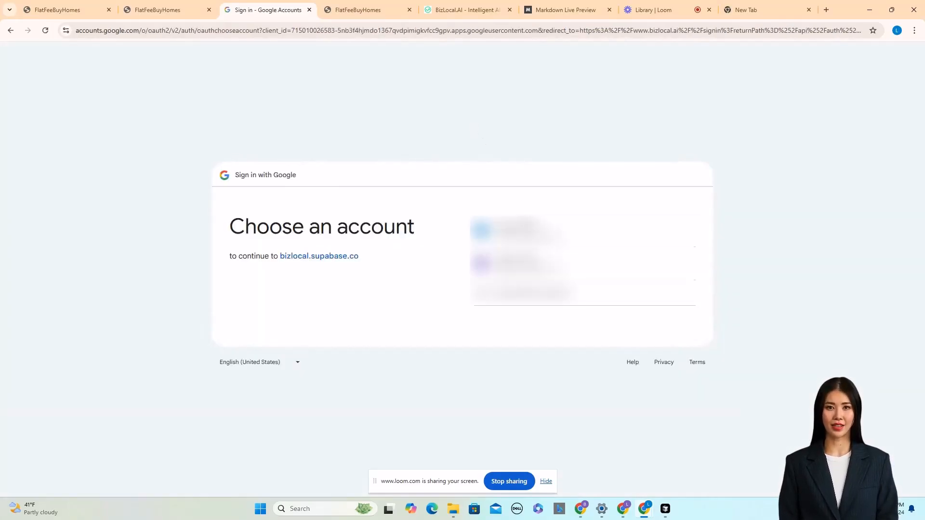
pyautogui.click(529, 231)
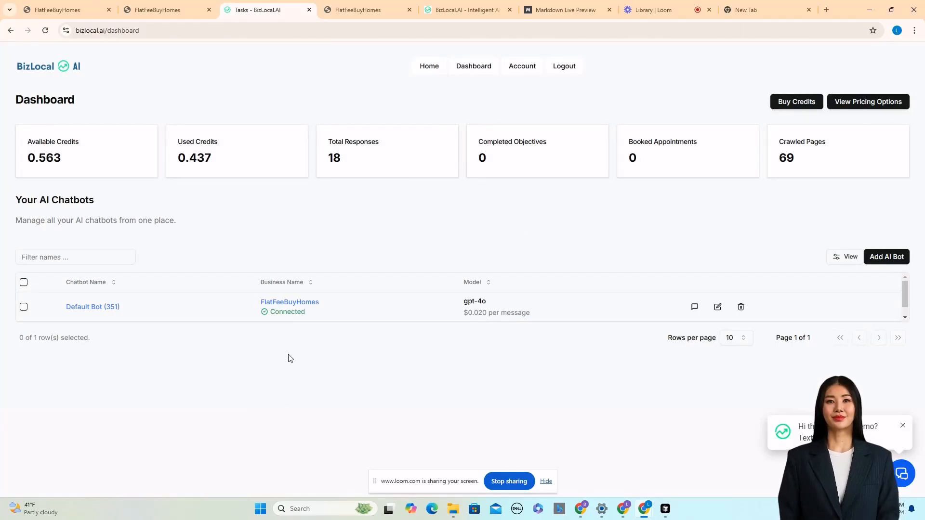
# Return to the workflow, close the BizLocal AI app dialog and reload the builder.
pyautogui.click(72, 10)
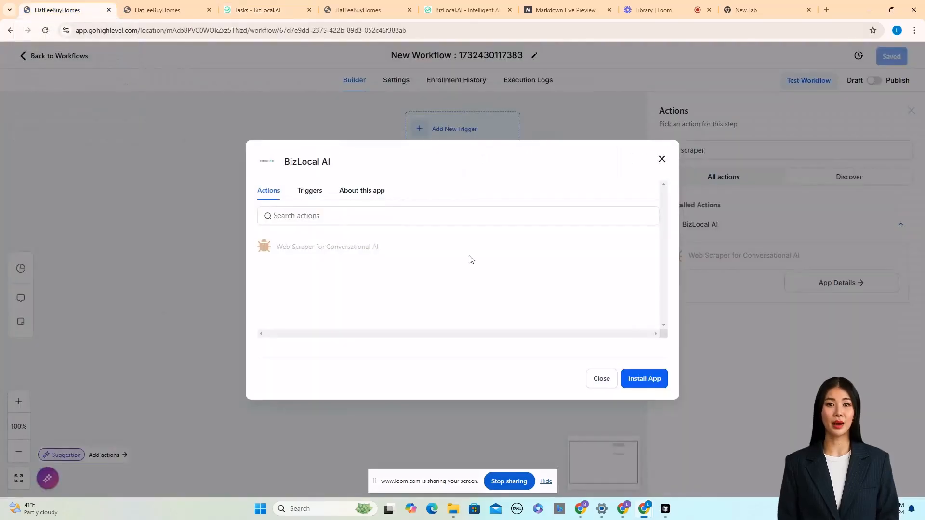
pyautogui.click(662, 159)
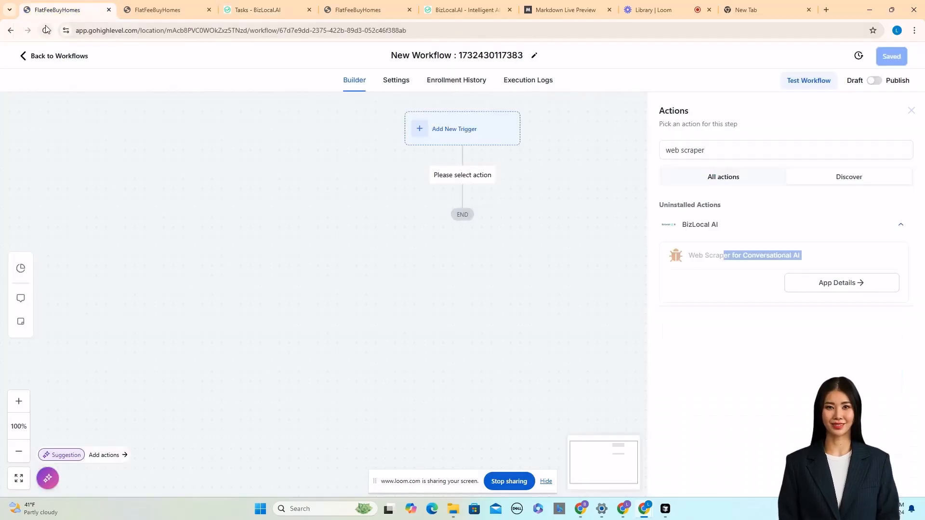
pyautogui.click(45, 30)
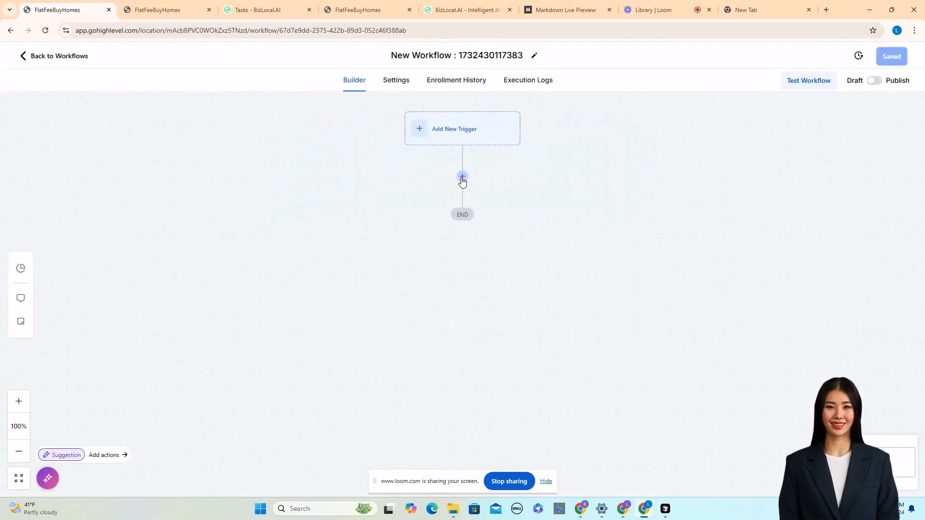
# Add a Web Scraper For Conversational AI action to the workflow by searching for "web".
pyautogui.click(462, 176)
pyautogui.click(711, 150)
pyautogui.write('web')
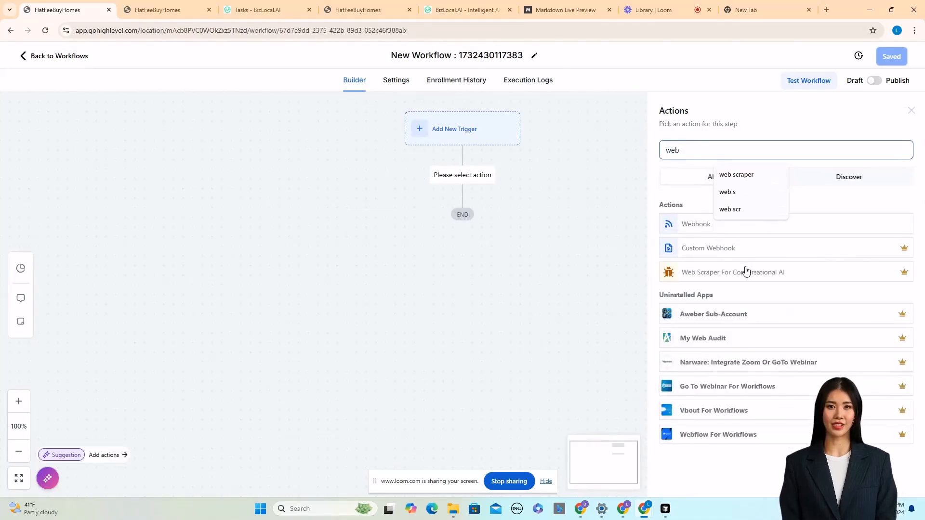
pyautogui.moveTo(748, 272); pyautogui.dragTo(699, 270)
pyautogui.click(699, 271)
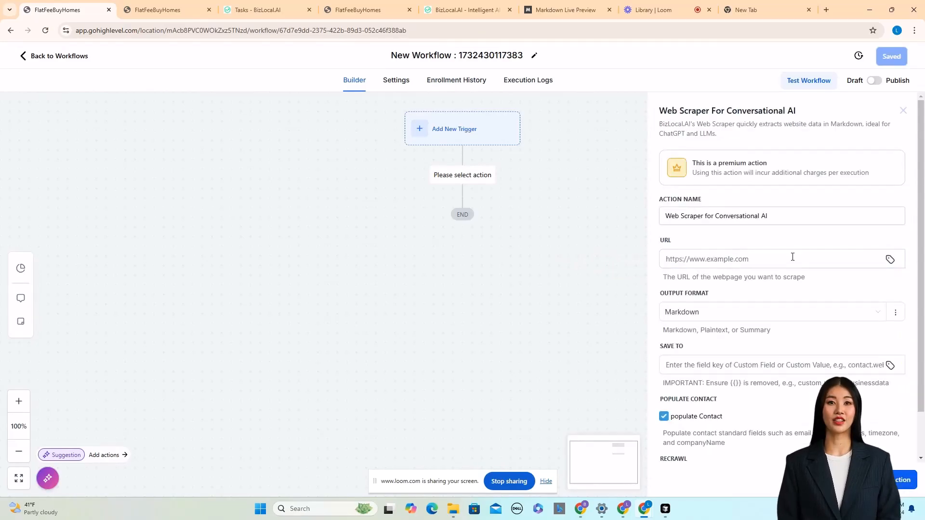
pyautogui.click(743, 259)
pyautogui.click(743, 259)
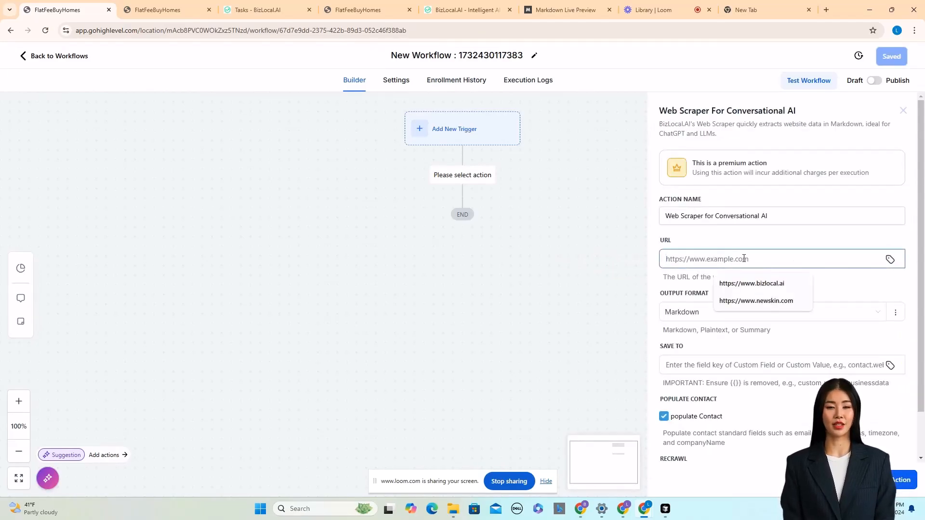
pyautogui.click(764, 300)
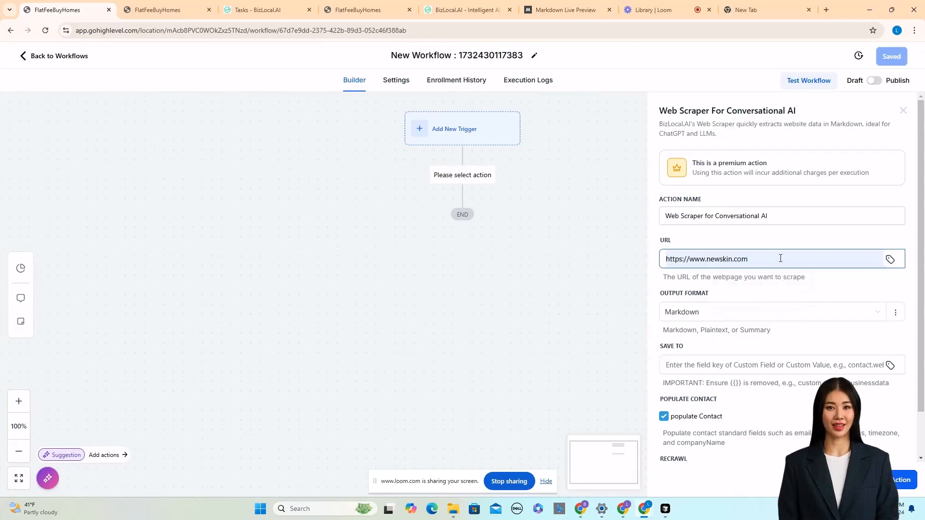
pyautogui.click(713, 313)
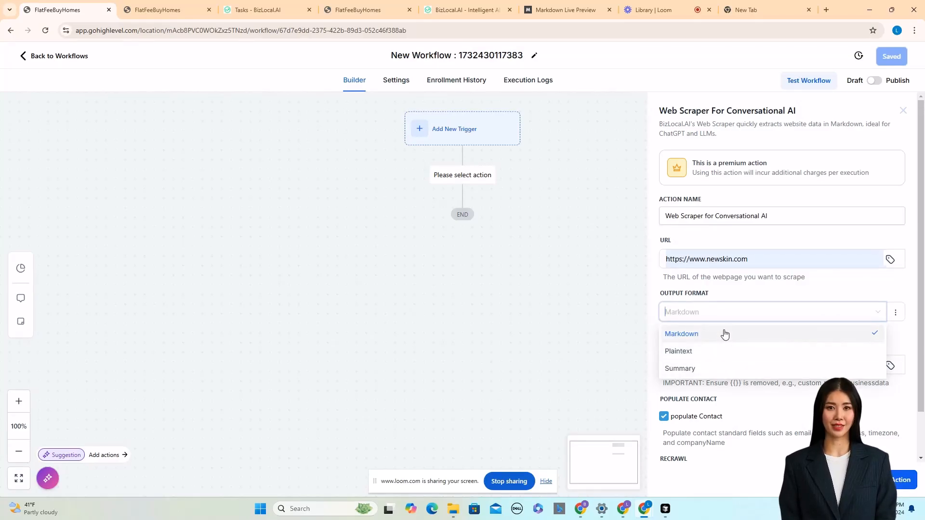
pyautogui.click(725, 334)
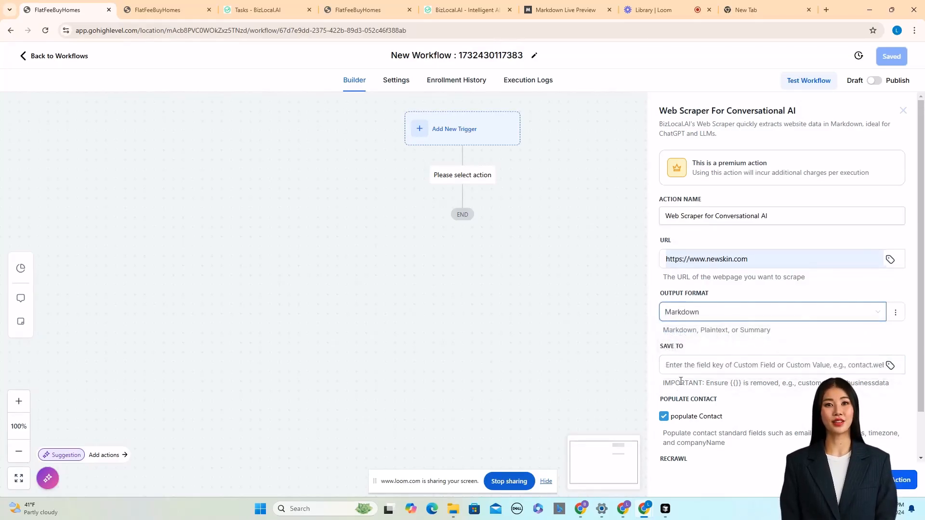
# Set the Save To field to contact.webcontent, then save the action and the workflow.
pyautogui.click(712, 364)
pyautogui.write('contact.webcontent')
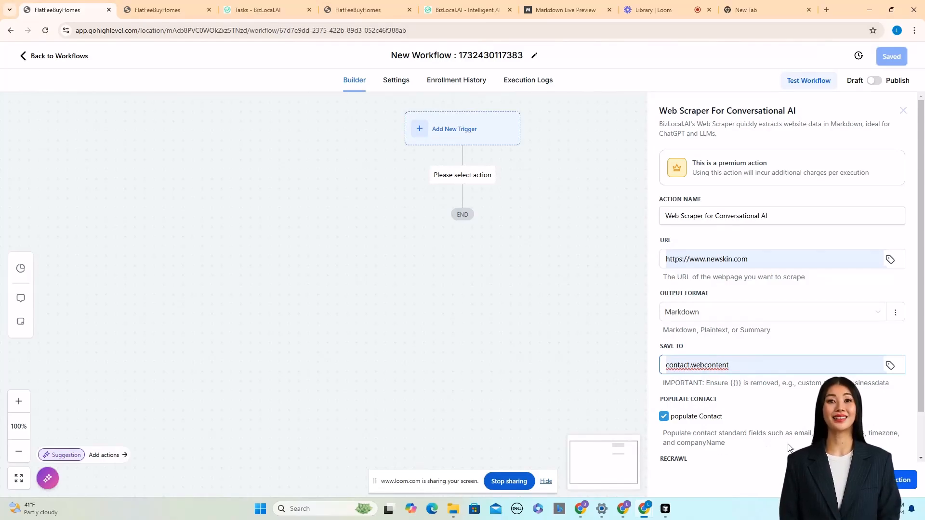
pyautogui.click(902, 482)
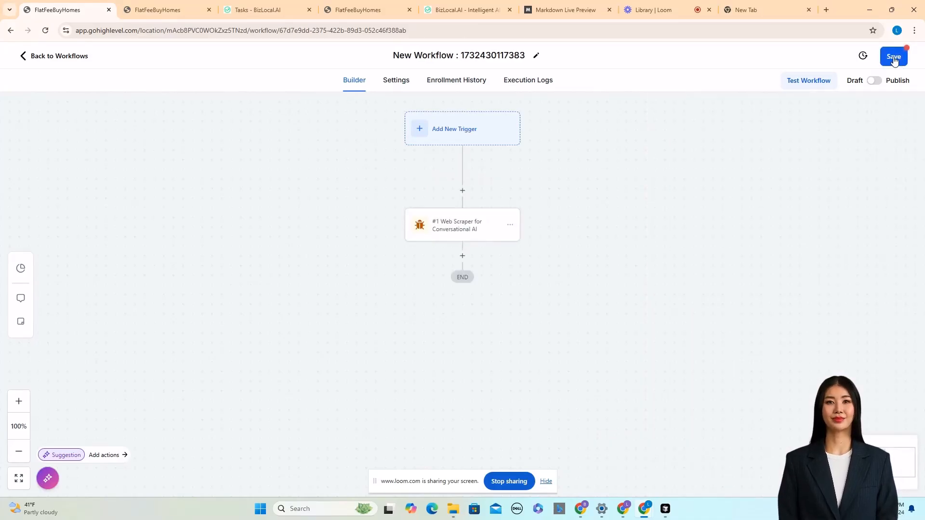
pyautogui.click(893, 57)
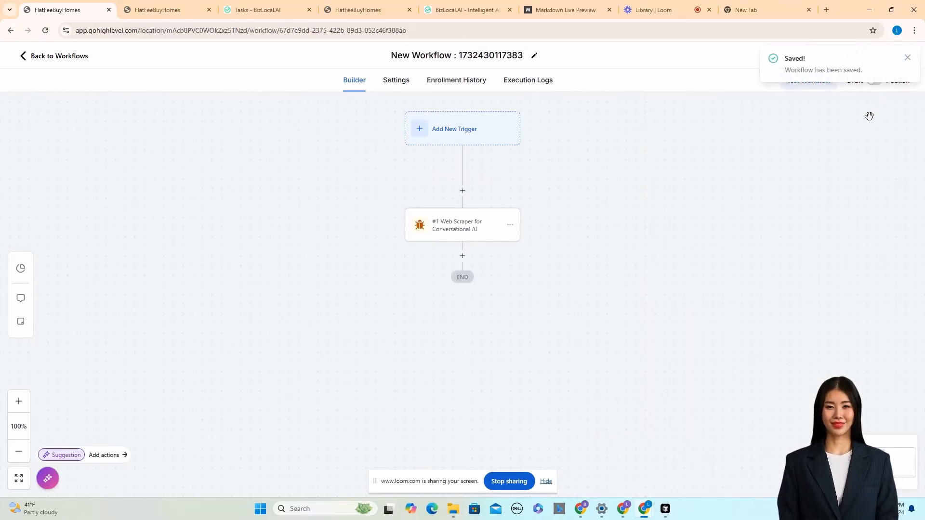
# Open the first contact's record in Contacts and scroll through its fields.
pyautogui.click(153, 10)
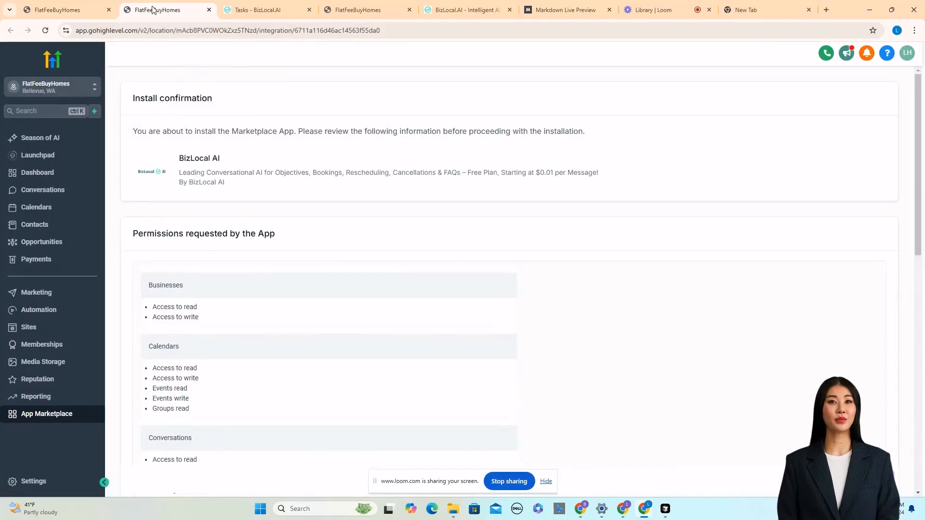
pyautogui.click(58, 224)
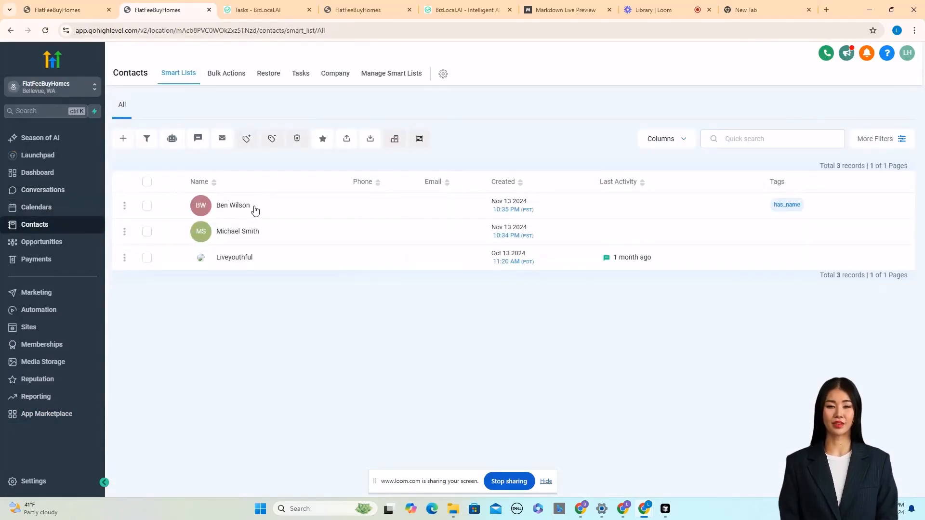
pyautogui.click(254, 209)
pyautogui.scroll(-5, 251, 205)
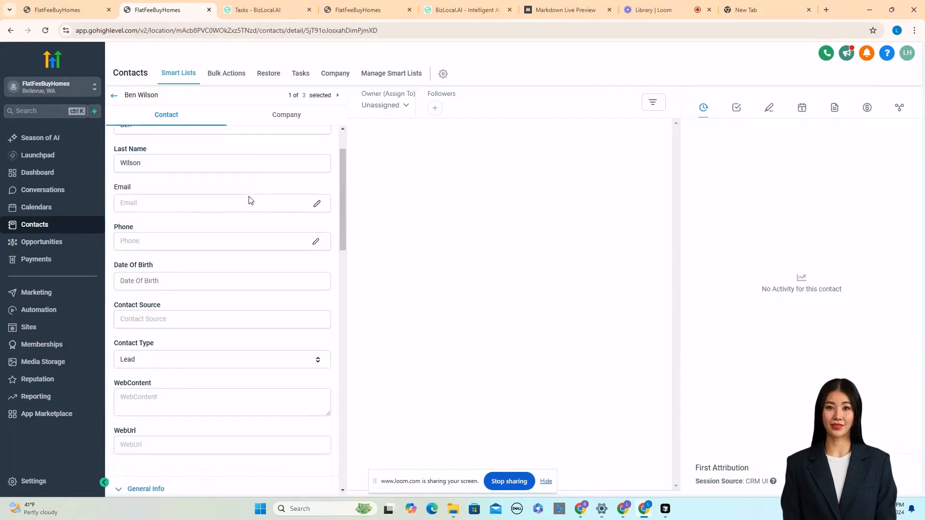
pyautogui.scroll(-3, 245, 201)
# Run a workflow test for the first contact and open the workflow's execution logs.
pyautogui.click(70, 7)
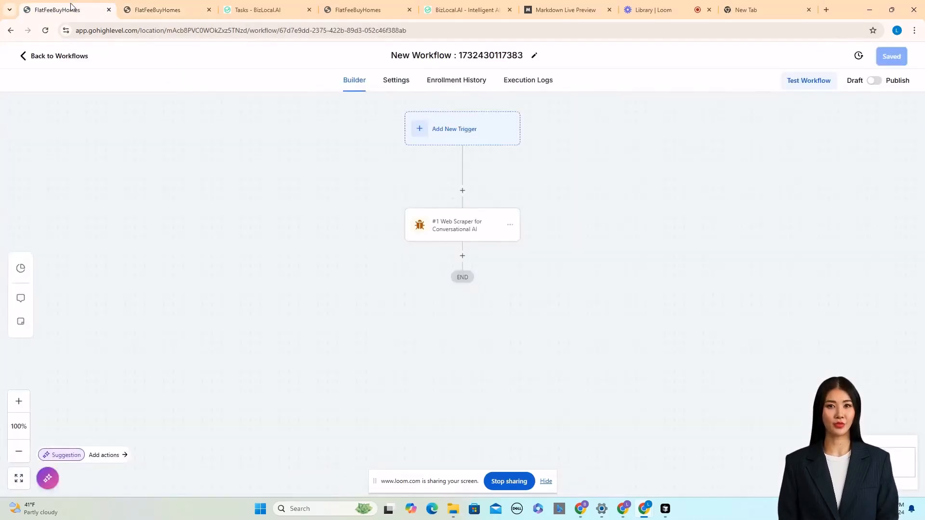
pyautogui.click(805, 81)
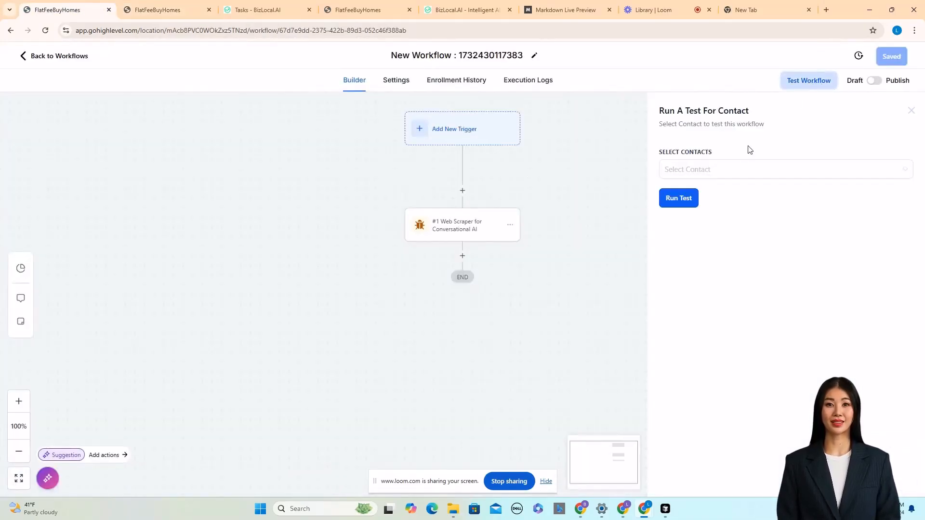
pyautogui.click(737, 173)
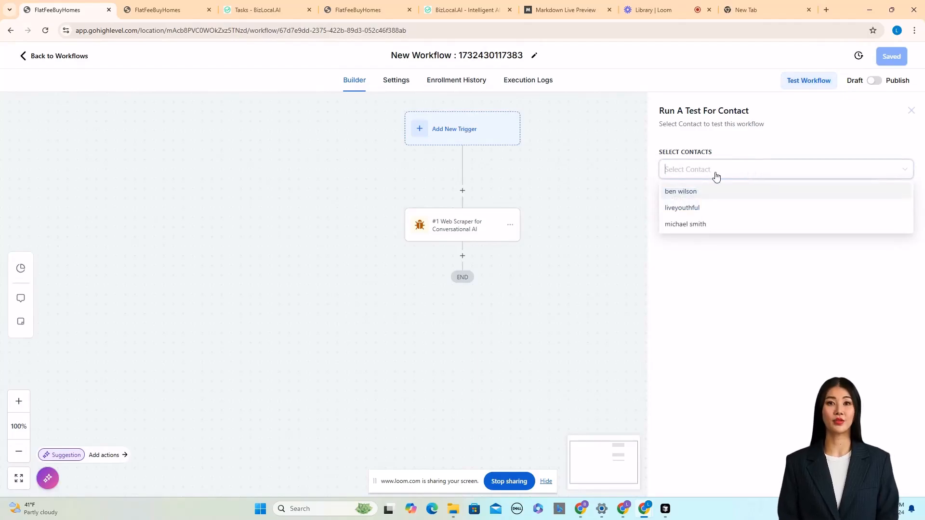
pyautogui.click(682, 191)
pyautogui.click(771, 260)
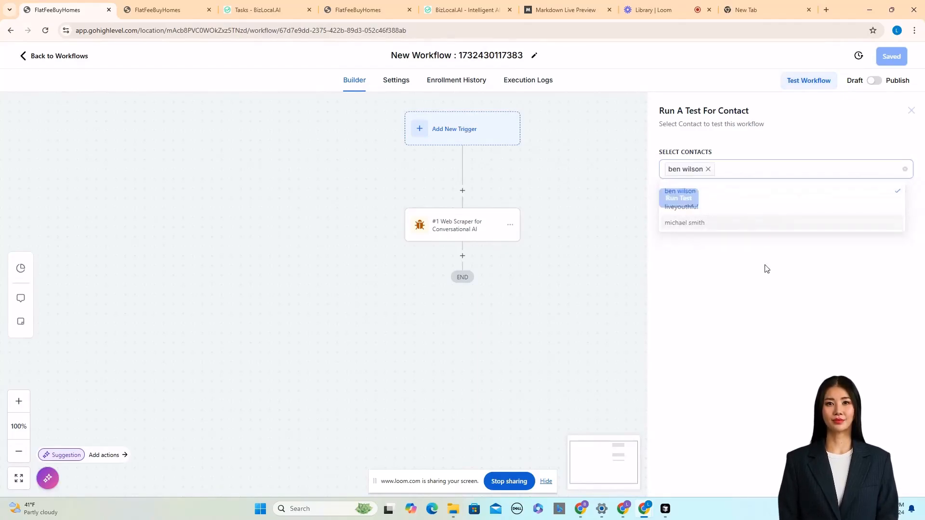
pyautogui.click(678, 201)
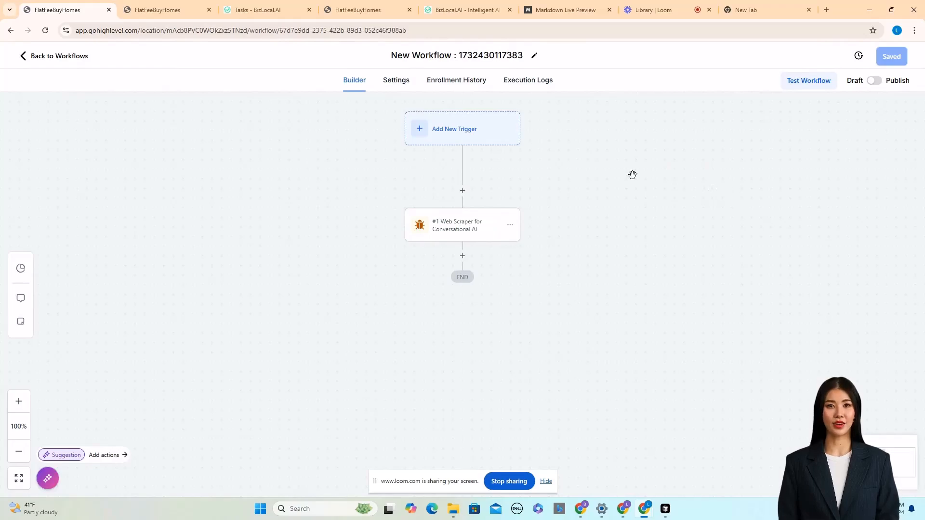
pyautogui.click(529, 80)
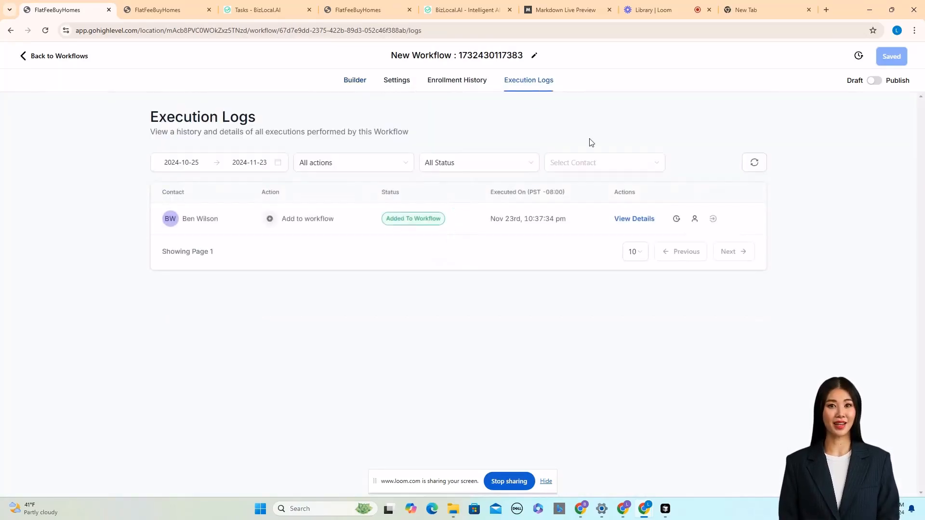
# Reload the contact record and inspect its WebContent and general info fields.
pyautogui.click(171, 4)
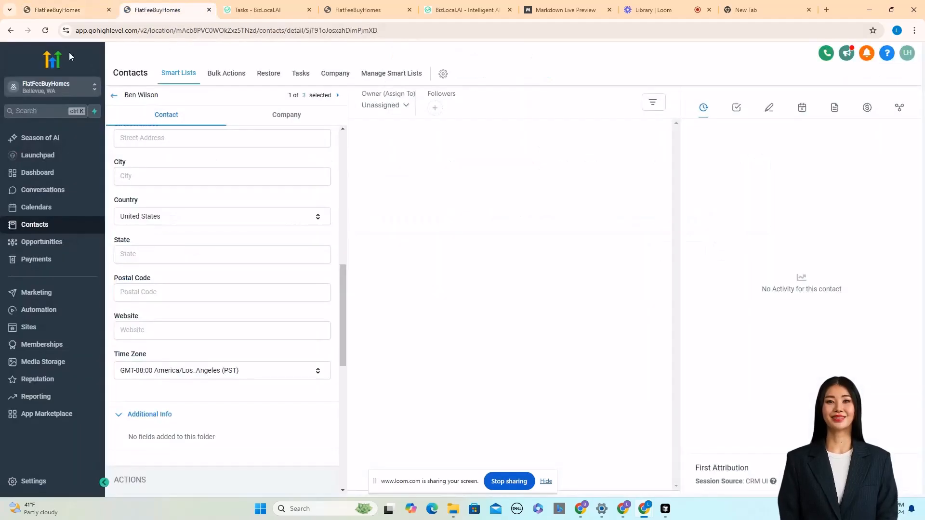
pyautogui.click(45, 30)
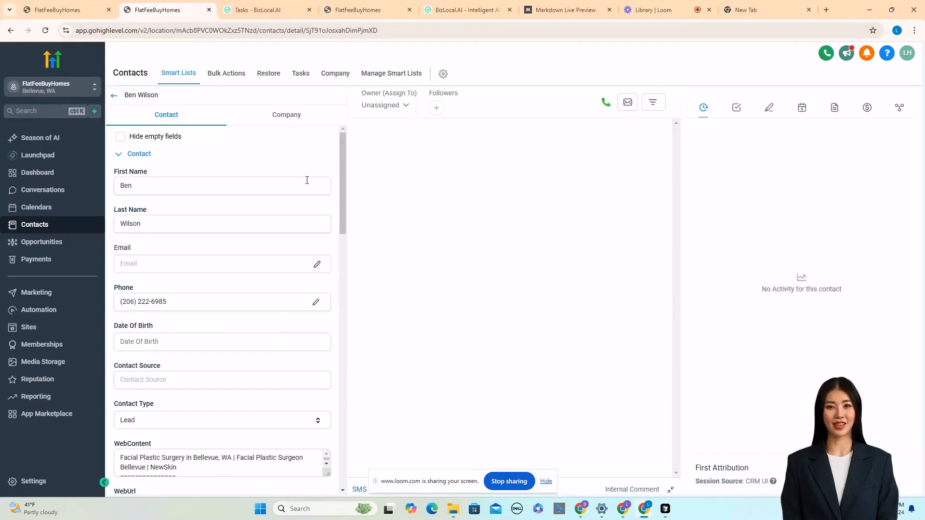
pyautogui.scroll(-3, 285, 186)
pyautogui.scroll(2, 168, 248)
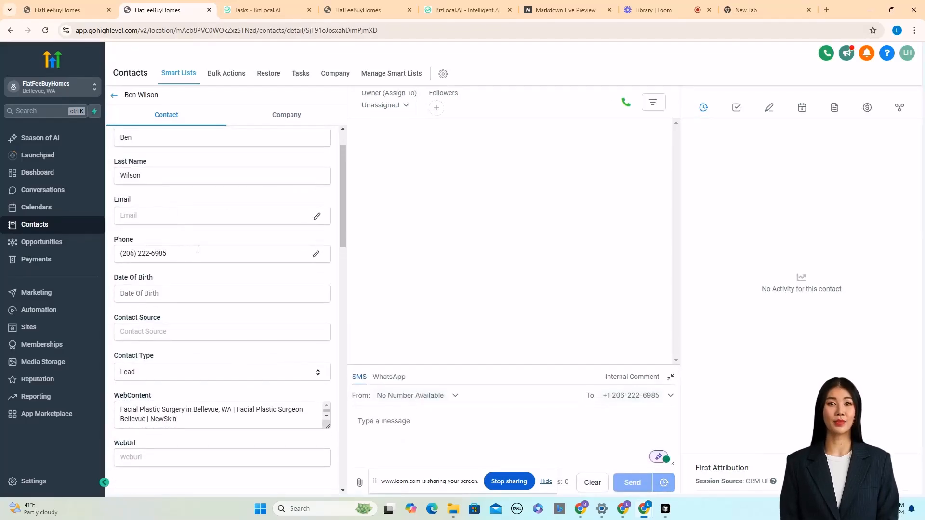
pyautogui.scroll(-4, 197, 249)
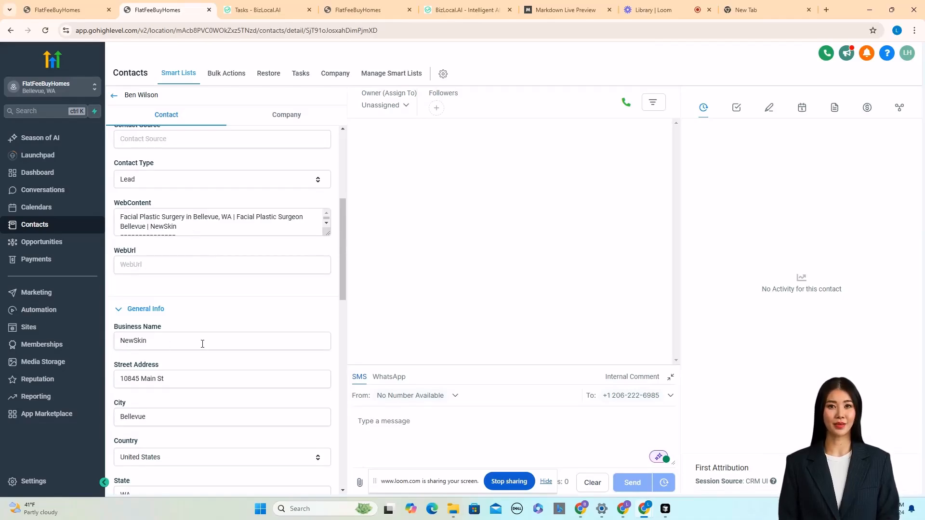
pyautogui.scroll(-2, 202, 344)
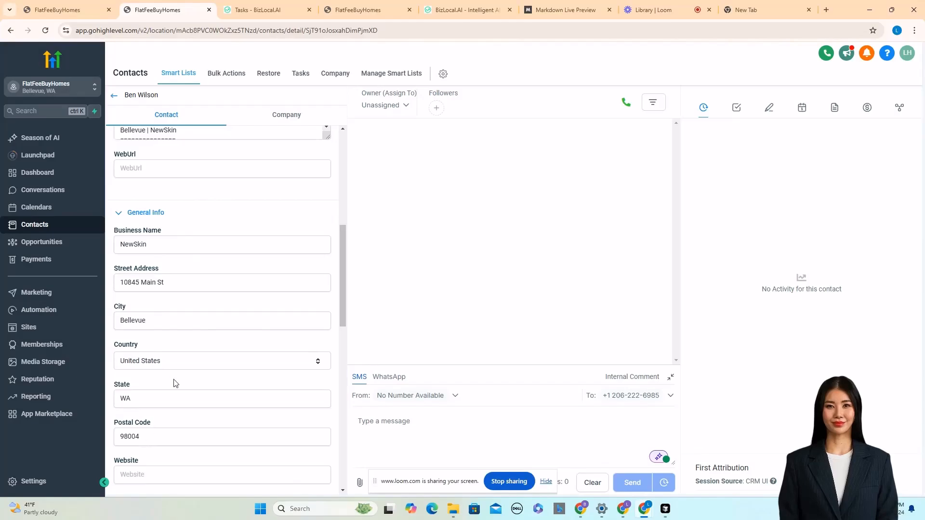
pyautogui.scroll(-3, 175, 383)
pyautogui.scroll(9, 247, 306)
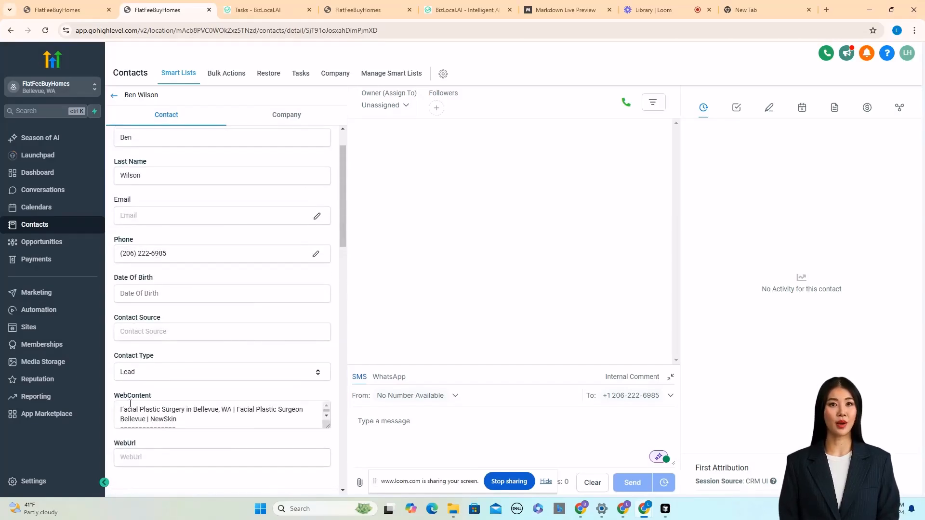
# Copy the contact's entire WebContent text and paste it into the Markdown Live Preview editor.
pyautogui.doubleClick(145, 410)
pyautogui.hotkey('ctrl', 'a')
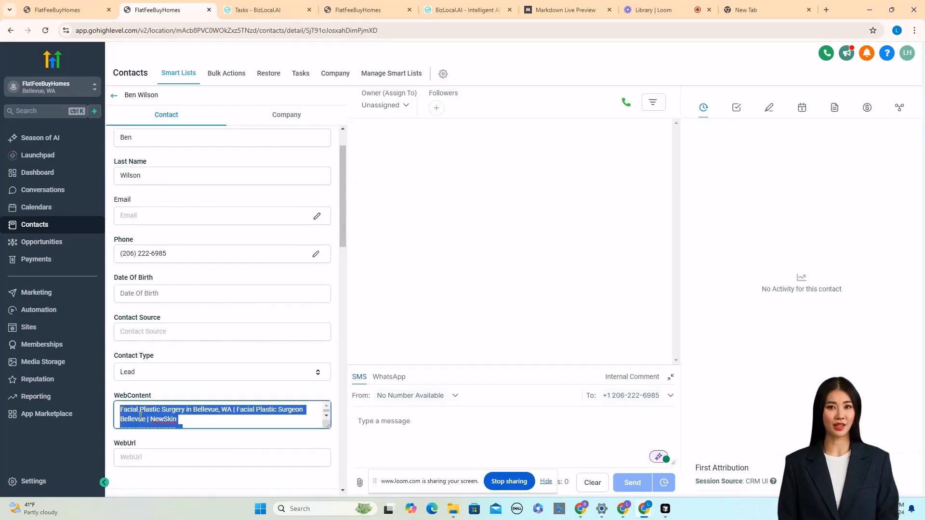
pyautogui.rightClick(140, 415)
pyautogui.click(166, 230)
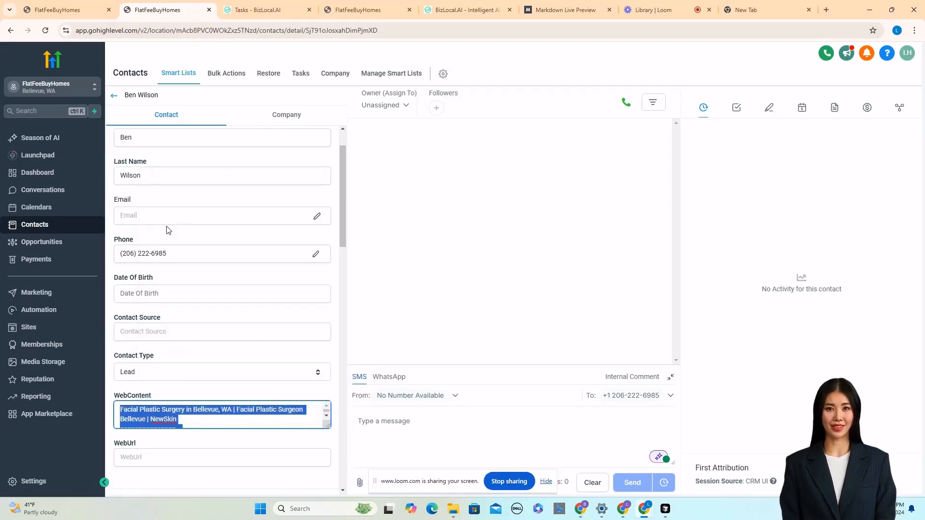
pyautogui.click(555, 8)
pyautogui.hotkey('ctrl', 'v')
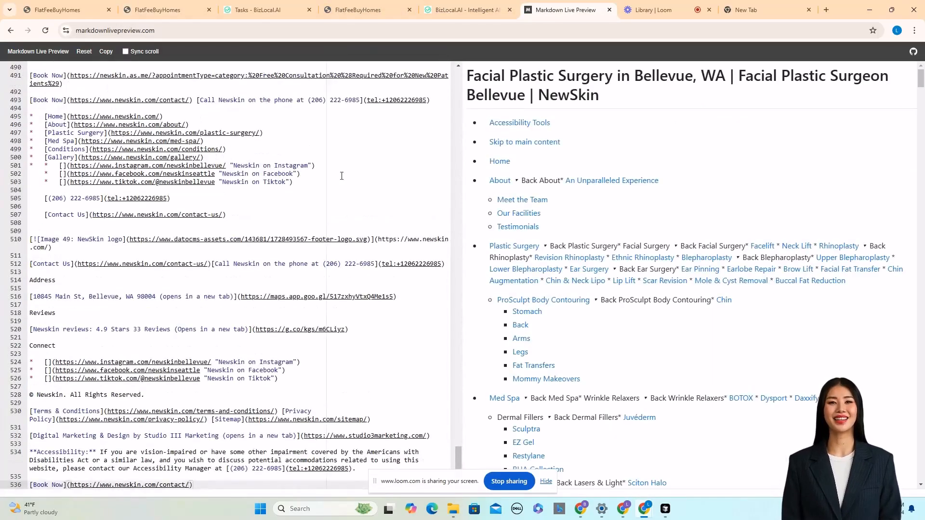
# Scroll through the rendered Markdown preview of the scraped page.
pyautogui.scroll(-15, 795, 200)
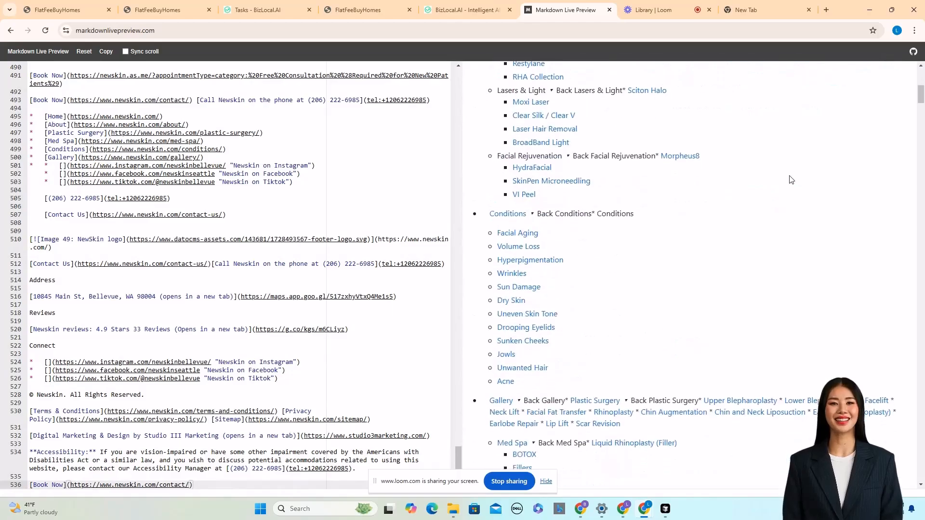
pyautogui.scroll(-12, 790, 179)
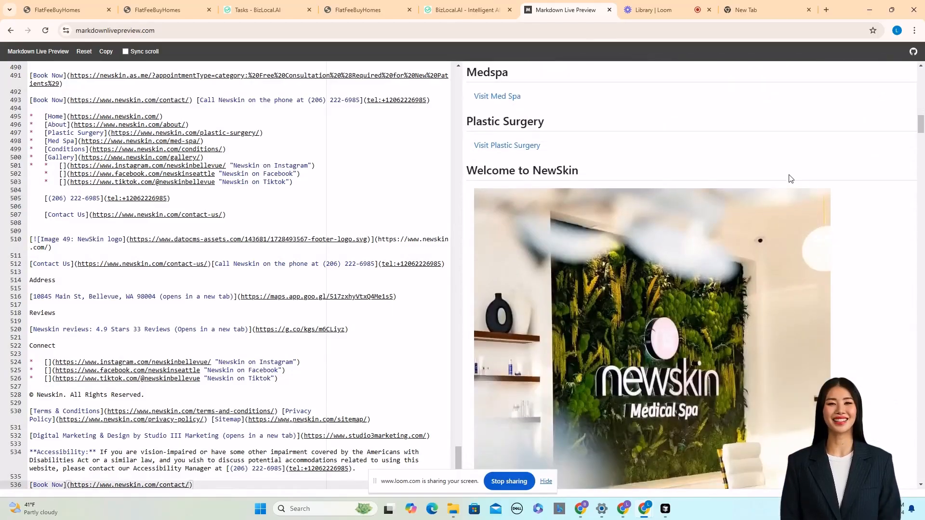
pyautogui.scroll(-15, 792, 179)
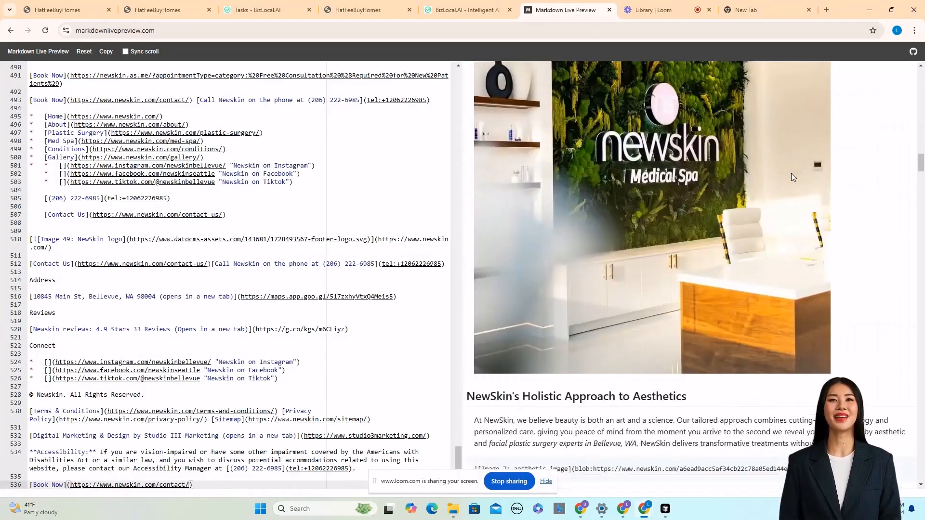
pyautogui.scroll(-10, 790, 177)
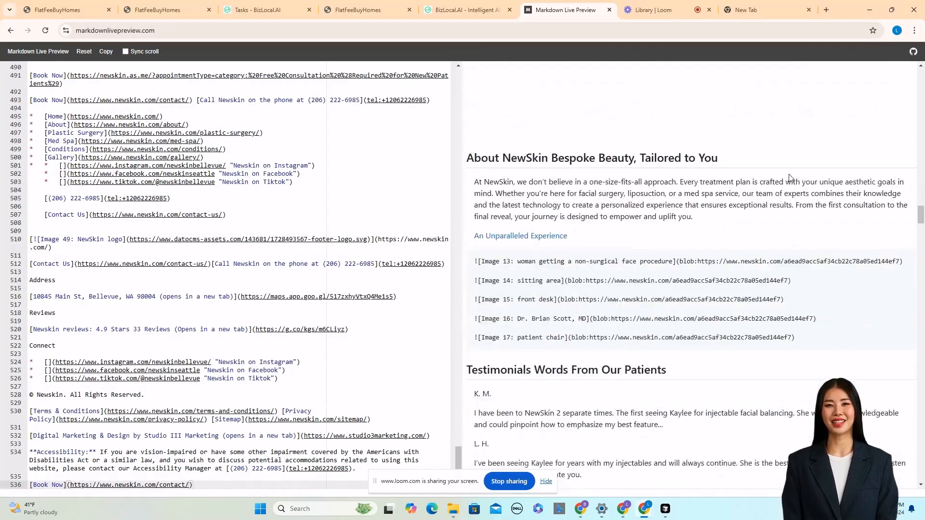
# Return to the workflow builder and add a Contact Changed trigger.
pyautogui.click(63, 11)
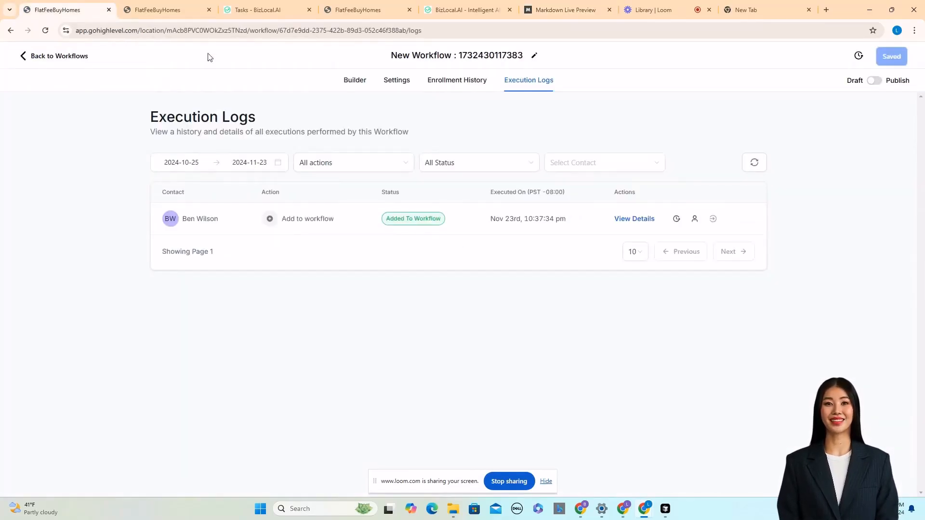
pyautogui.click(355, 80)
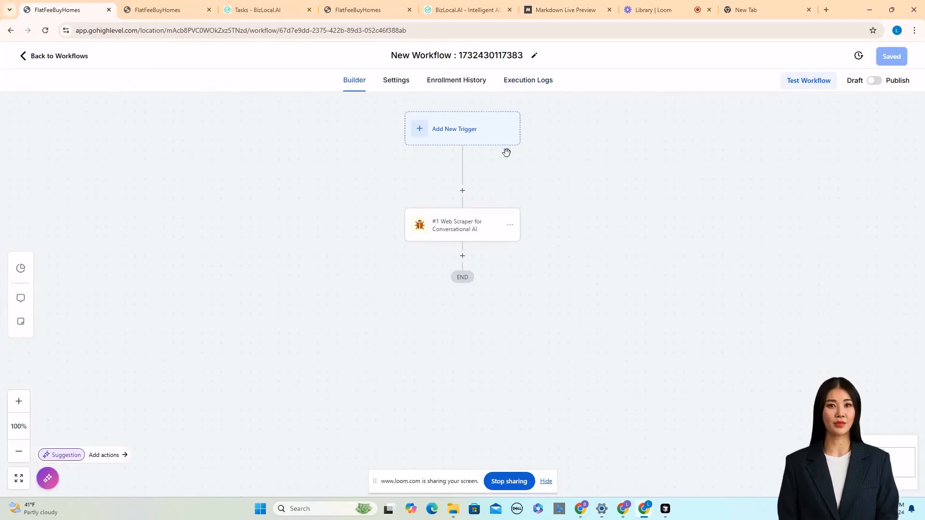
pyautogui.click(444, 130)
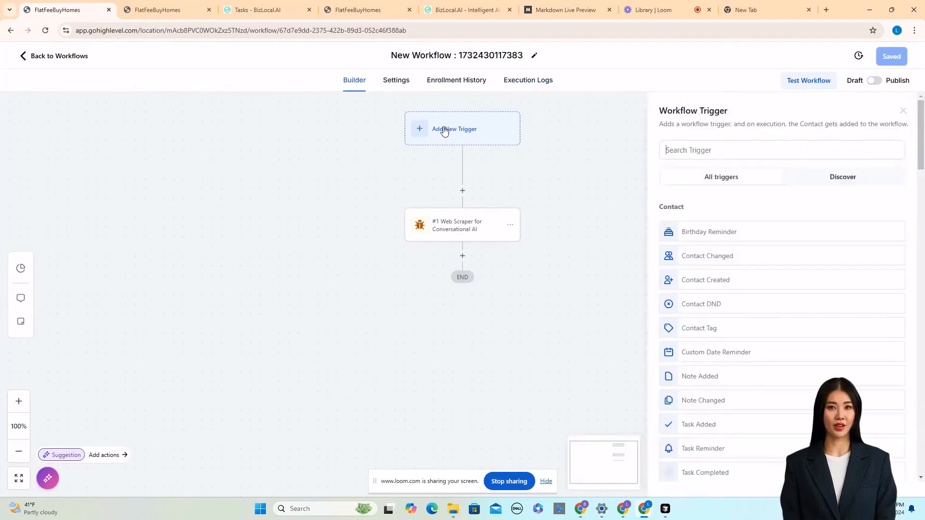
pyautogui.click(710, 150)
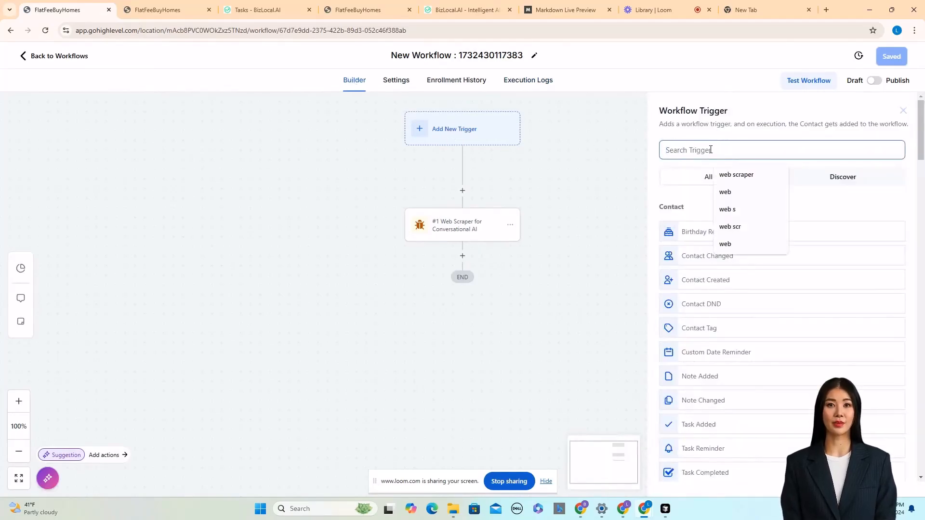
pyautogui.write('w')
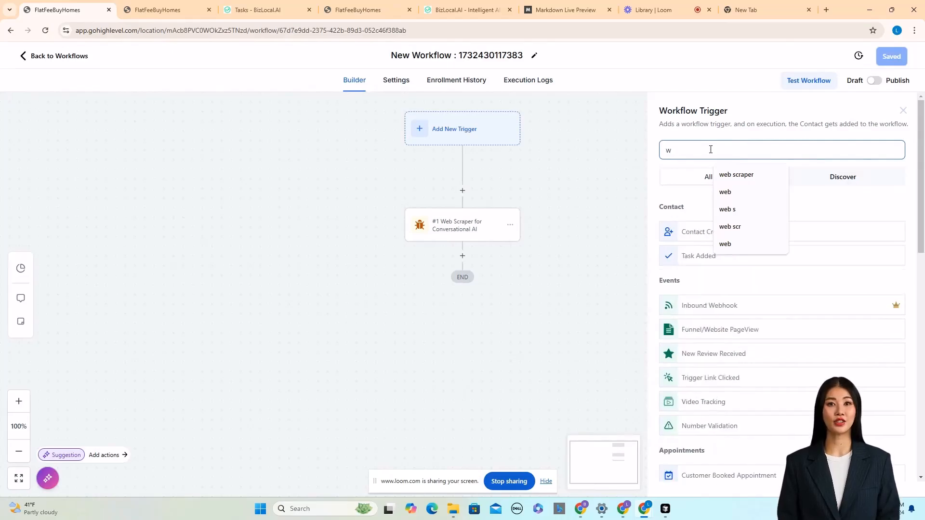
pyautogui.press('BackSpace')
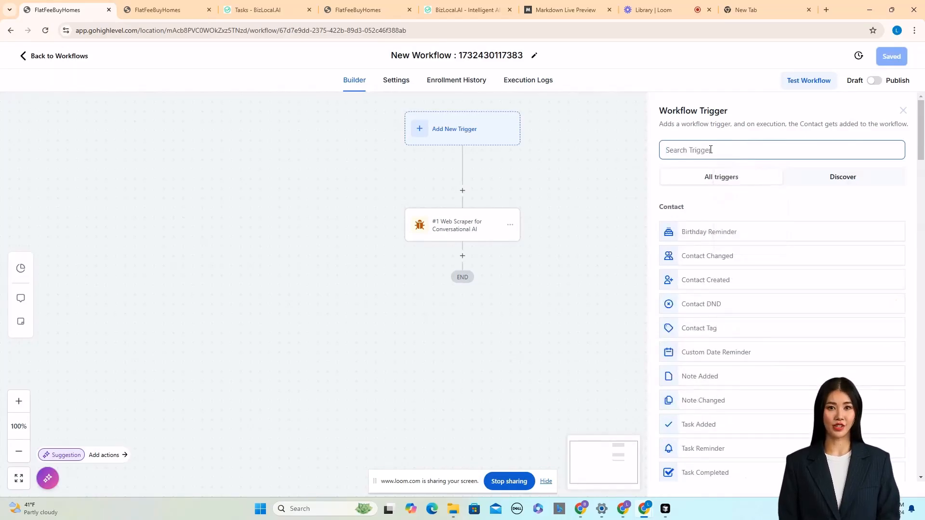
pyautogui.write('conta')
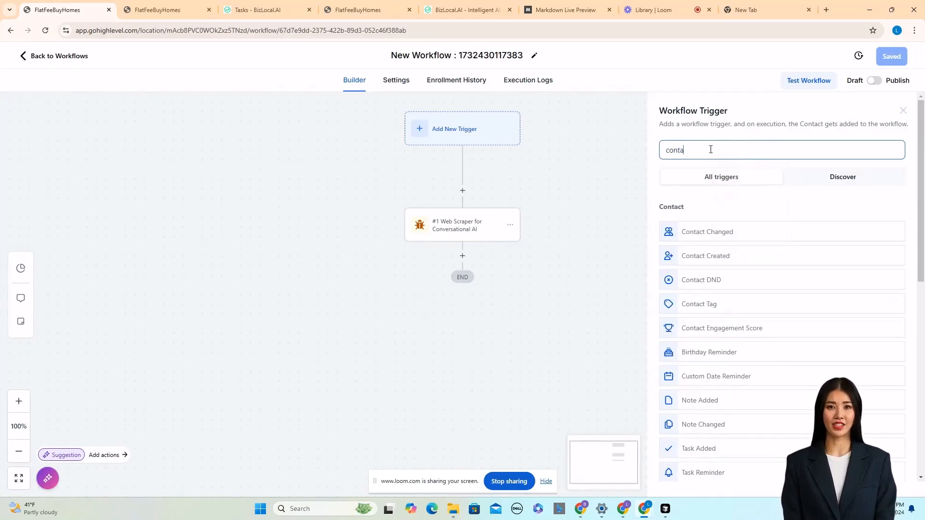
pyautogui.click(714, 233)
# Filter the trigger on the WebUrl field with the operator Has changed, and save the trigger.
pyautogui.click(523, 261)
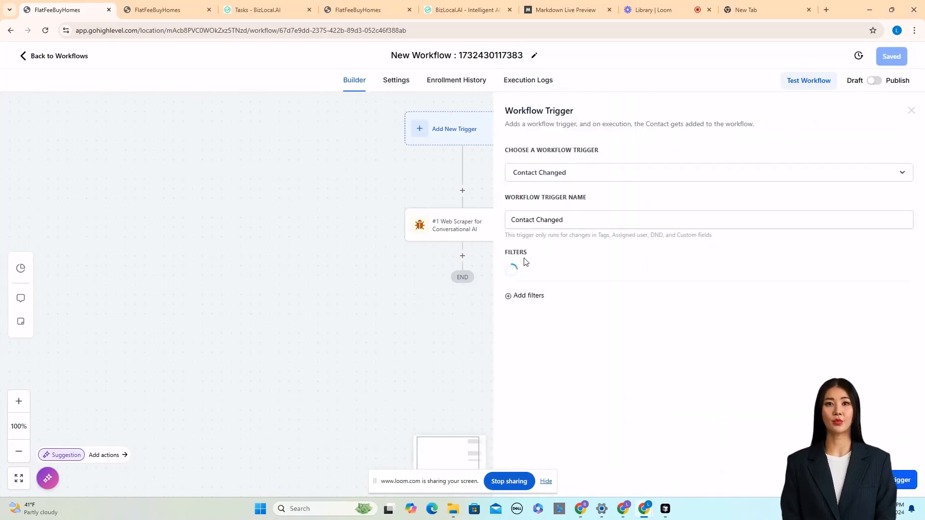
pyautogui.click(580, 273)
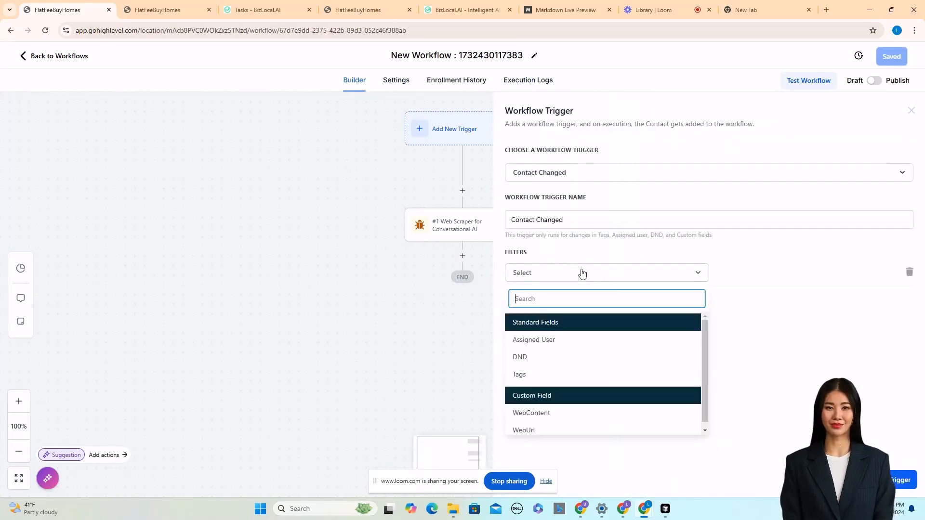
pyautogui.click(530, 425)
pyautogui.click(781, 271)
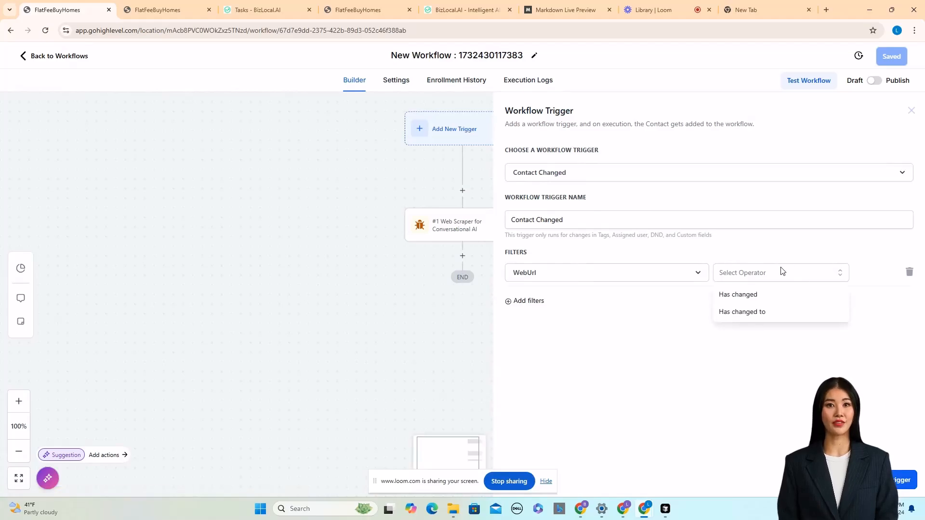
pyautogui.click(749, 294)
pyautogui.click(898, 480)
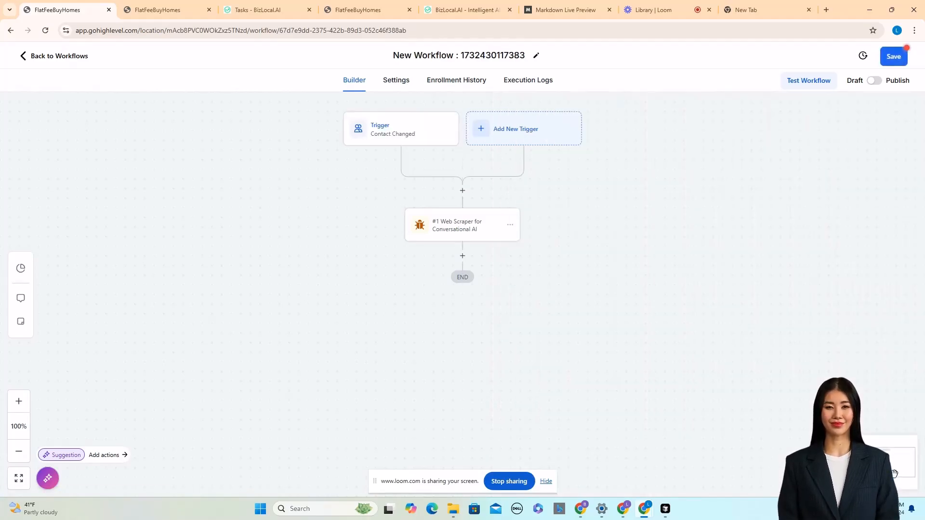
# Set the Web Scraper action's URL to the contact's WebUrl custom field.
pyautogui.click(471, 227)
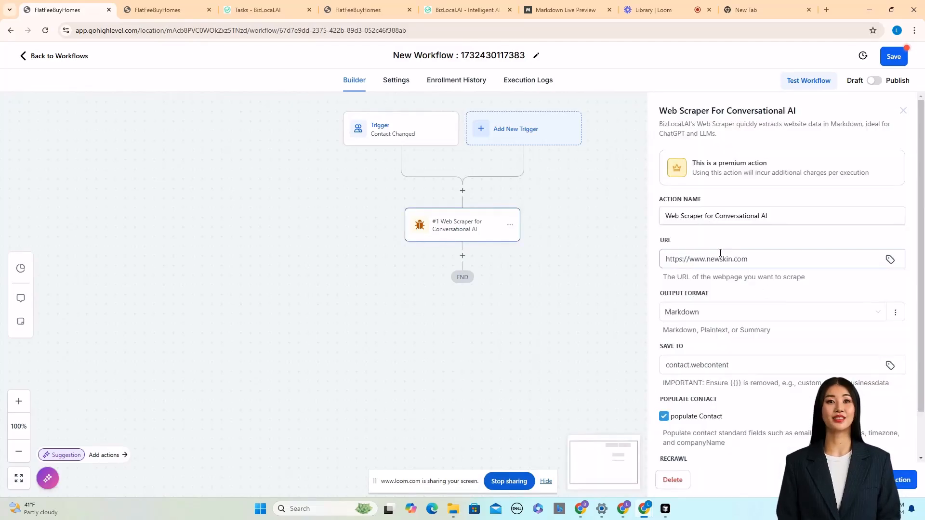
pyautogui.click(760, 260)
pyautogui.click(798, 308)
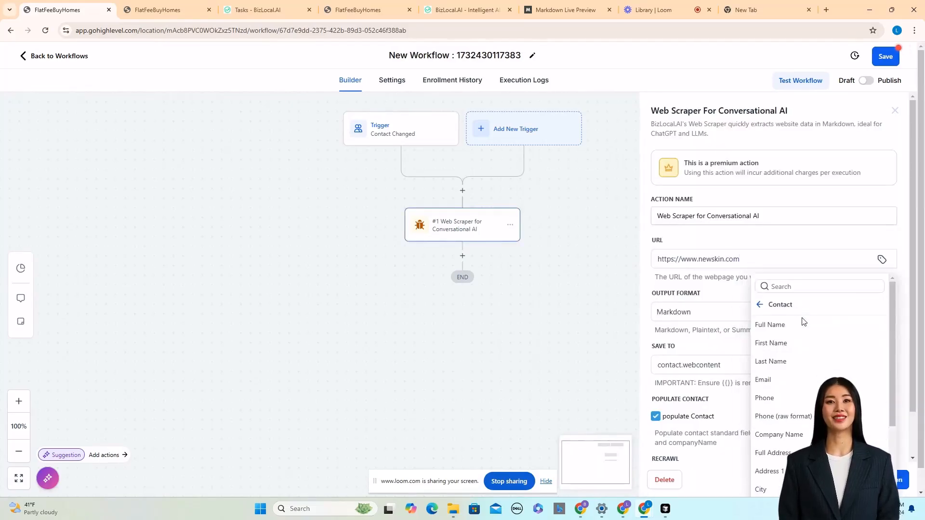
pyautogui.scroll(-5, 799, 378)
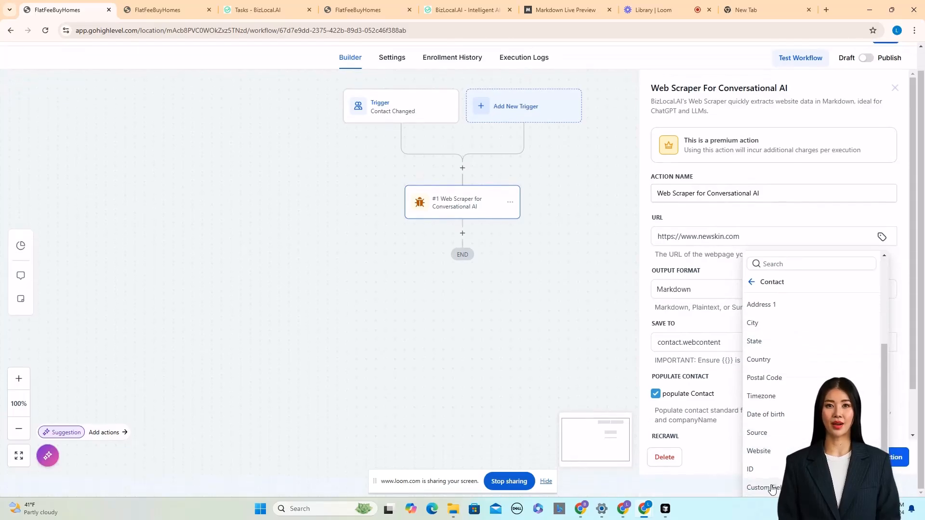
pyautogui.click(772, 488)
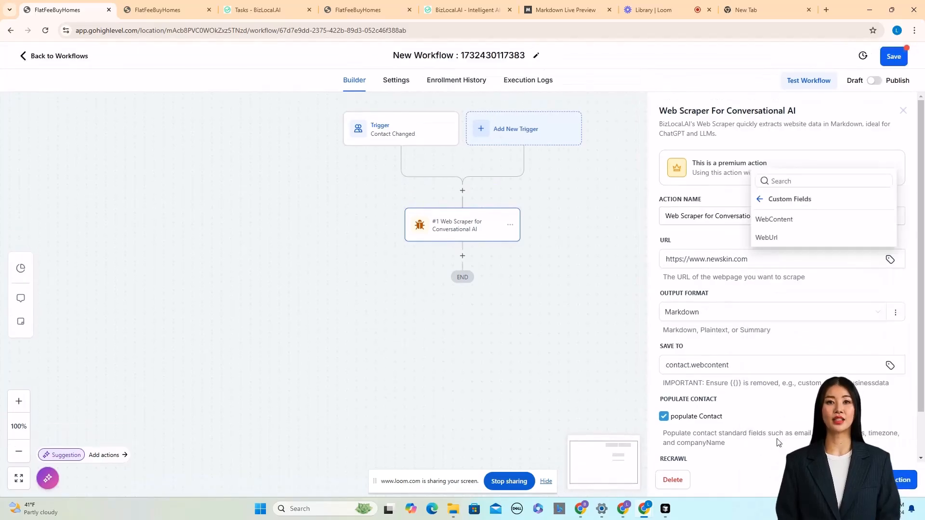
pyautogui.click(770, 238)
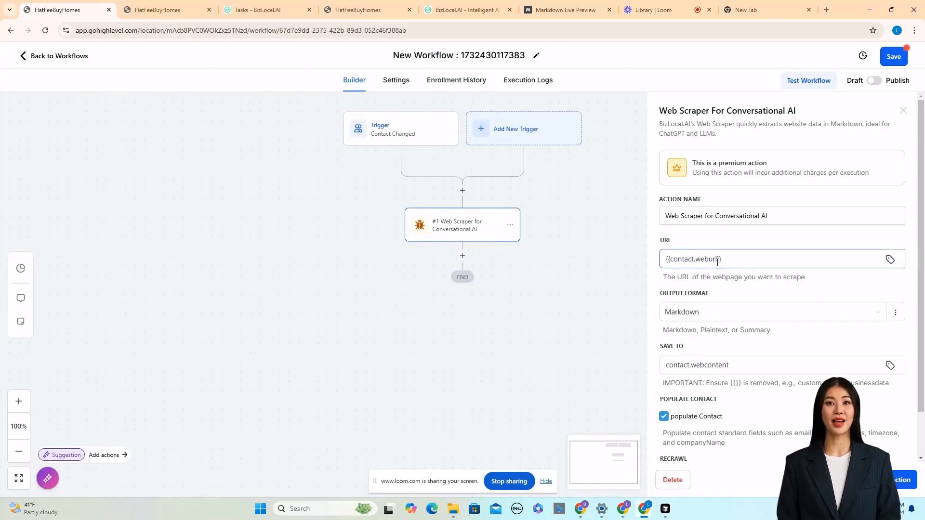
# Change the scraper's output format to Summary and save the action.
pyautogui.click(705, 317)
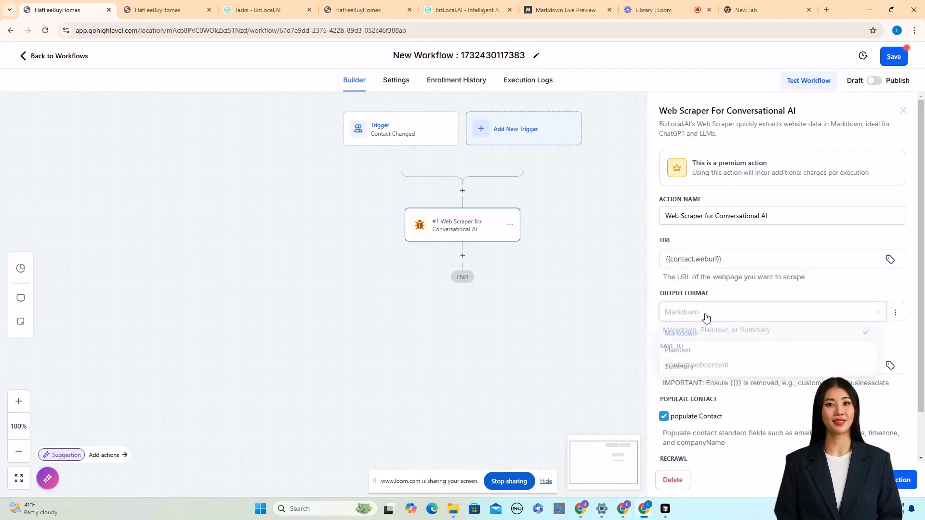
pyautogui.click(679, 367)
pyautogui.scroll(-1, 808, 296)
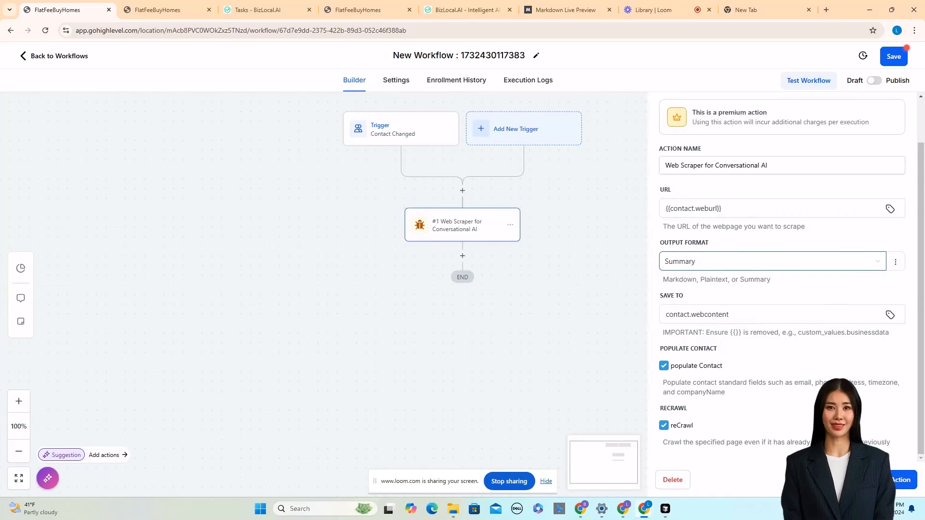
pyautogui.click(887, 479)
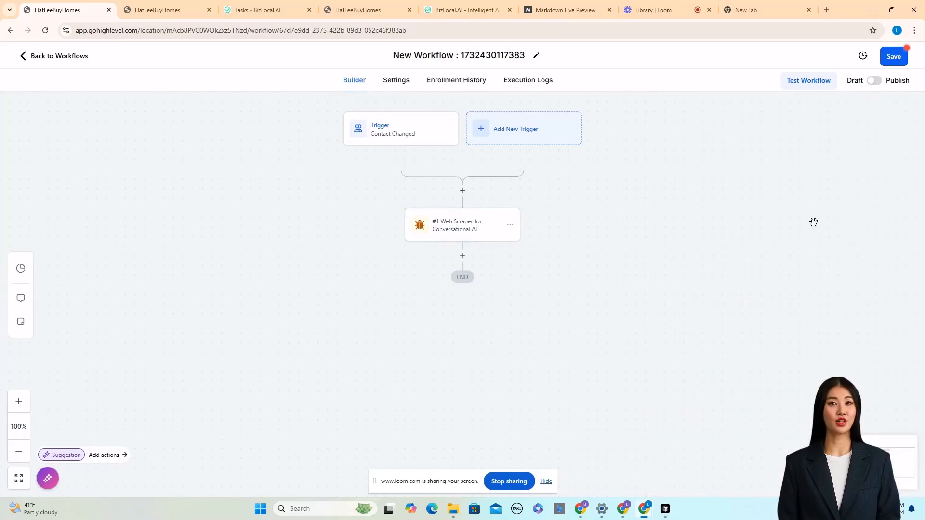
# Publish the workflow and save it.
pyautogui.click(875, 82)
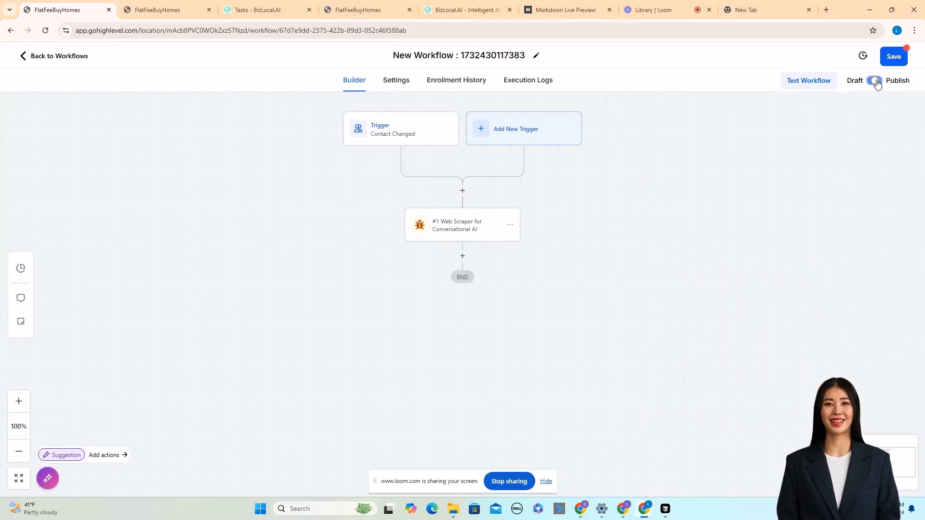
pyautogui.click(895, 57)
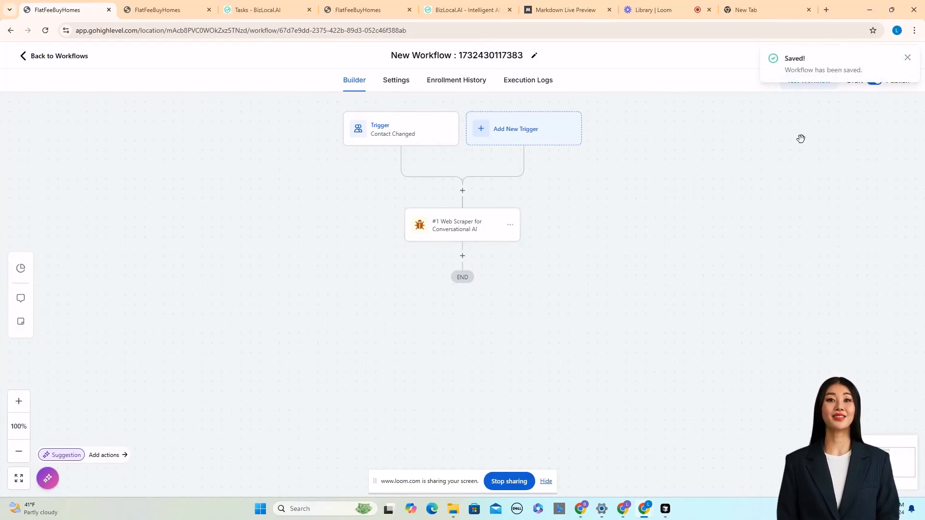
pyautogui.hotkey('ctrl', 'Tab')
pyautogui.click(243, 216)
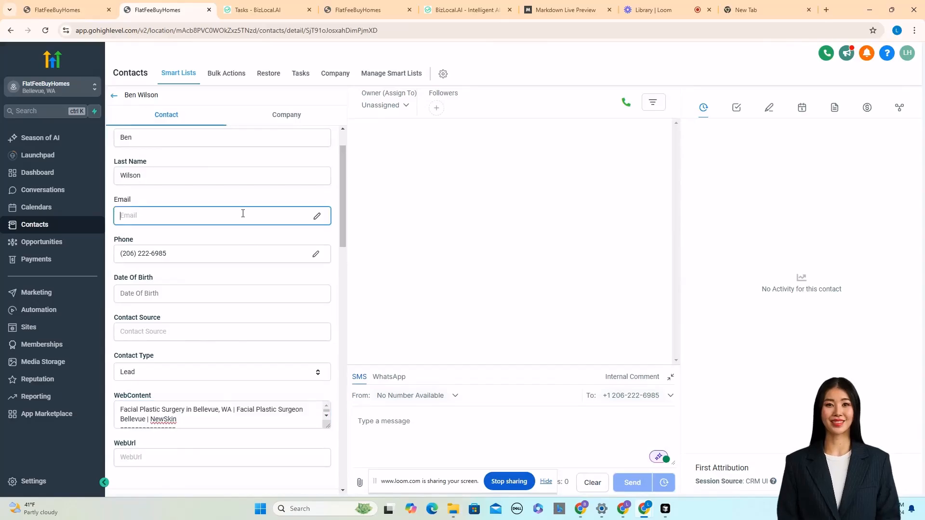
pyautogui.scroll(1, 243, 212)
pyautogui.scroll(-3, 242, 208)
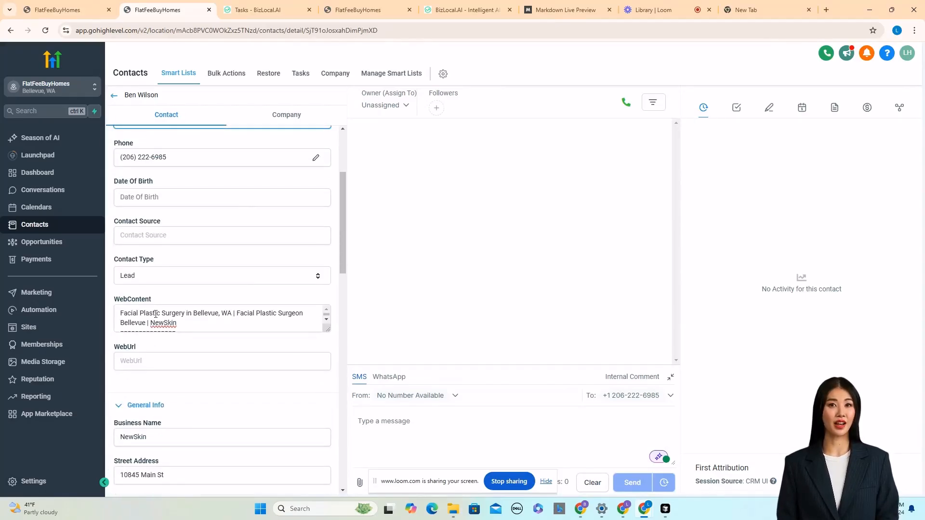
pyautogui.scroll(-3, 201, 312)
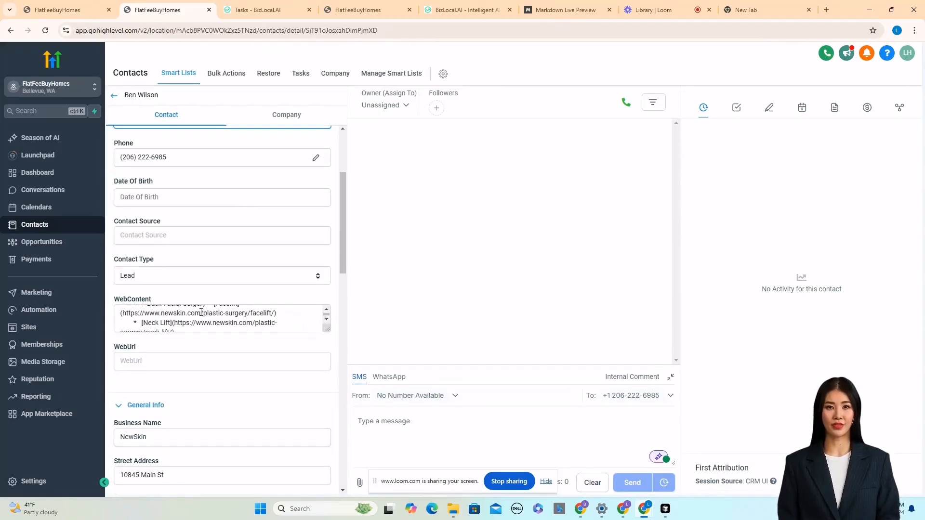
pyautogui.click(167, 357)
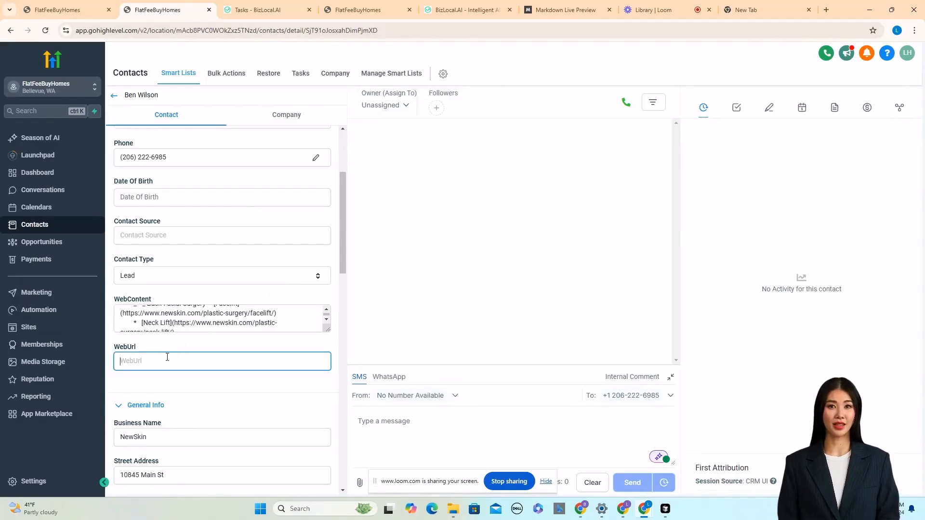
pyautogui.write('https://')
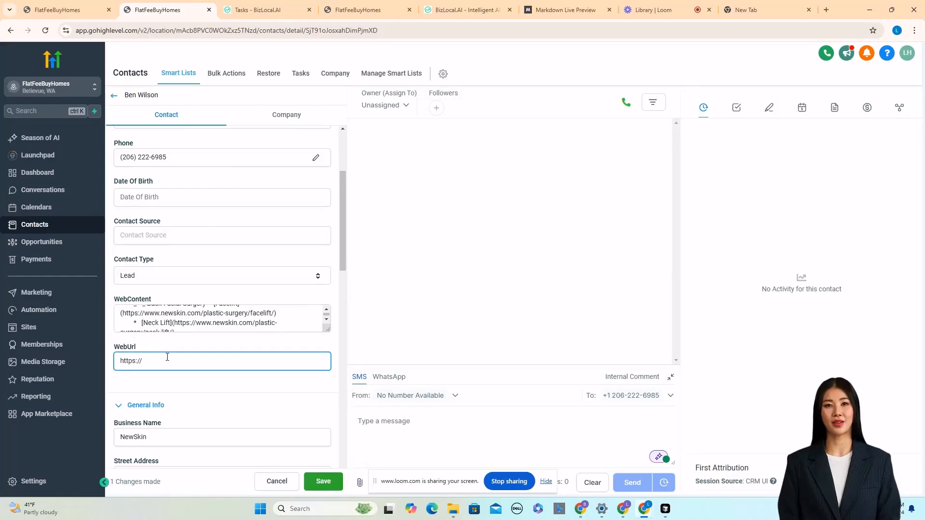
pyautogui.write('ruma.com')
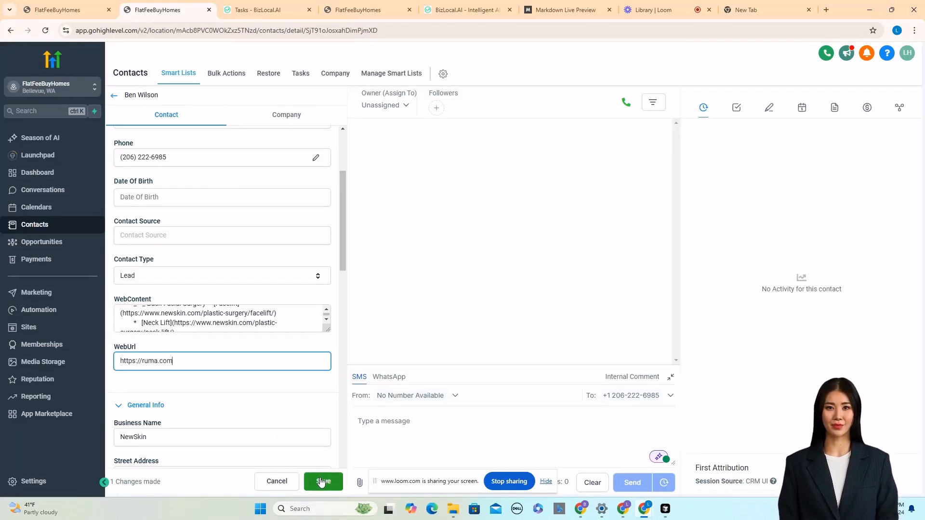
pyautogui.scroll(-3, 258, 382)
pyautogui.scroll(2, 260, 382)
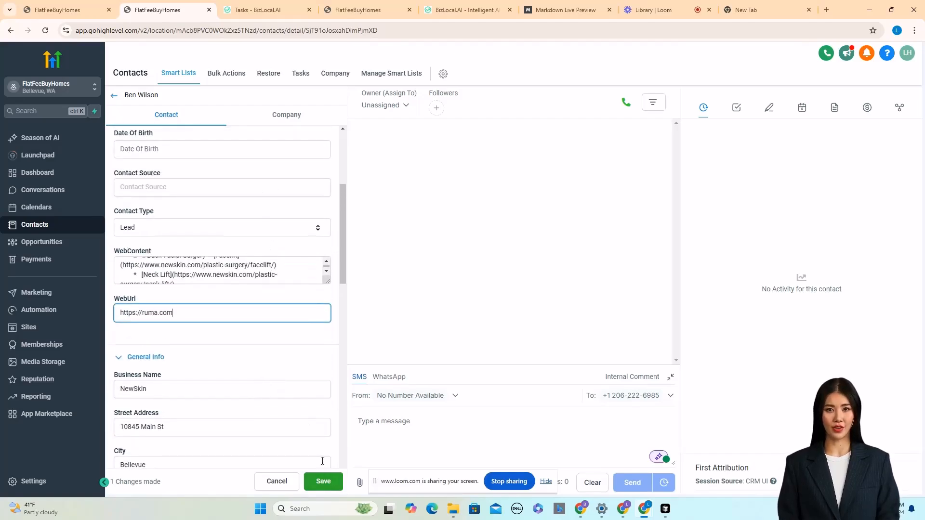
pyautogui.click(320, 480)
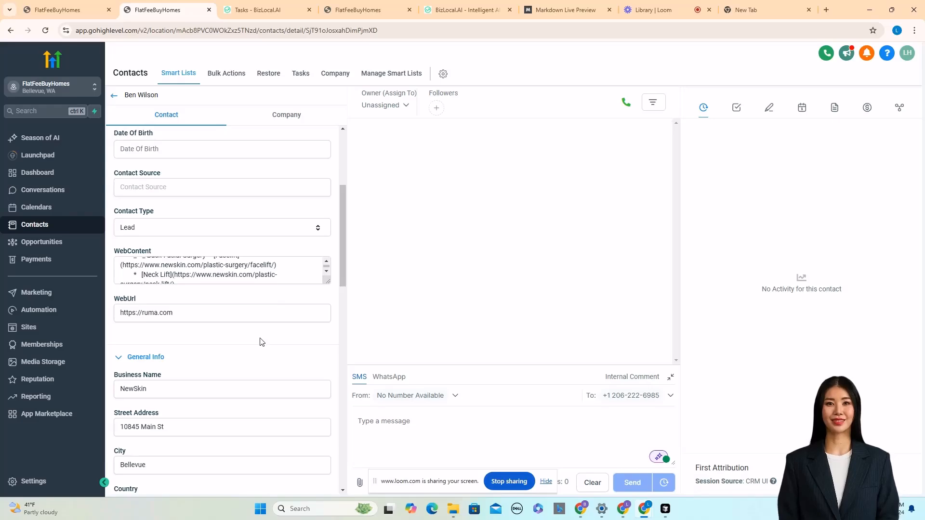
pyautogui.click(46, 32)
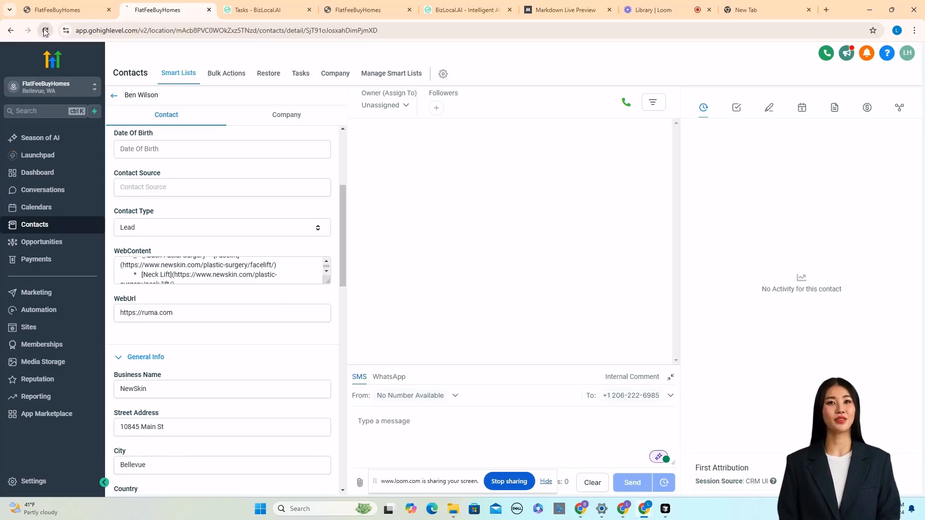
pyautogui.scroll(-3, 269, 223)
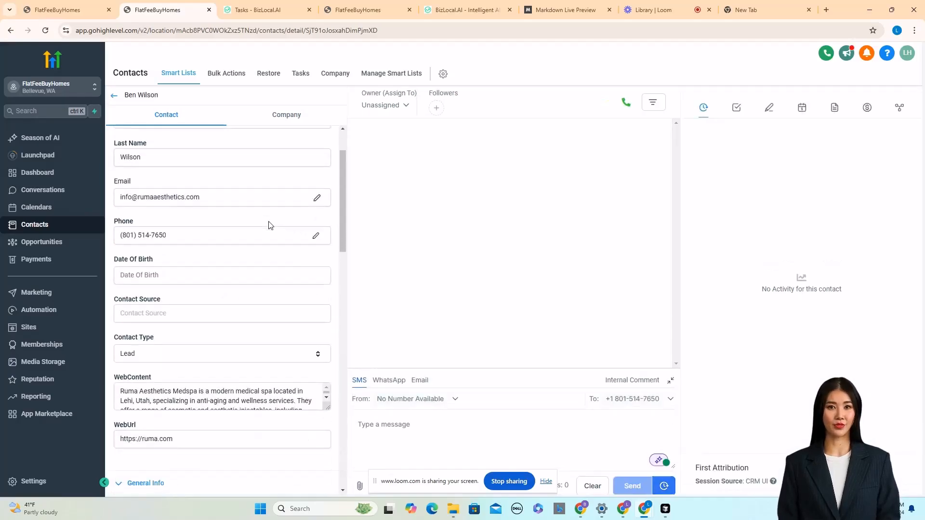
# Copy the contact's WebContent text and paste it into a Notepad document, replacing its contents.
pyautogui.scroll(-3, 182, 193)
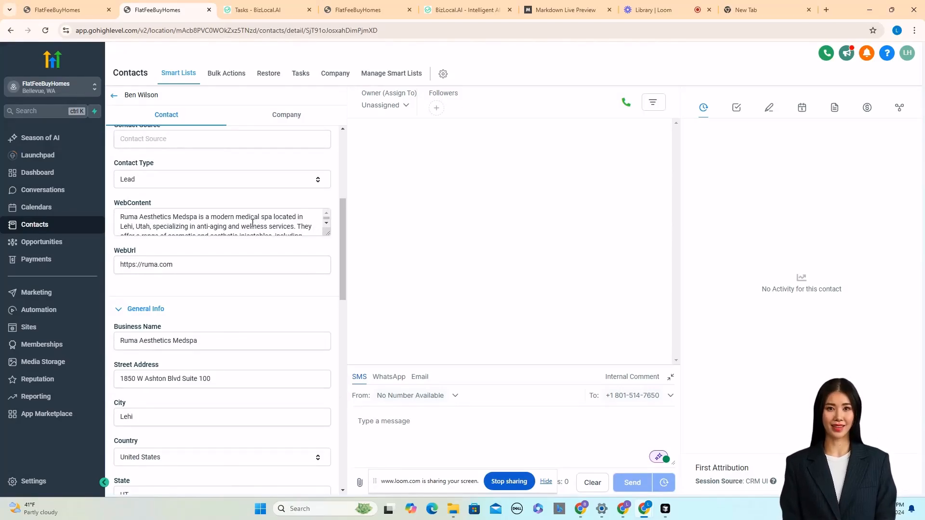
pyautogui.click(236, 217)
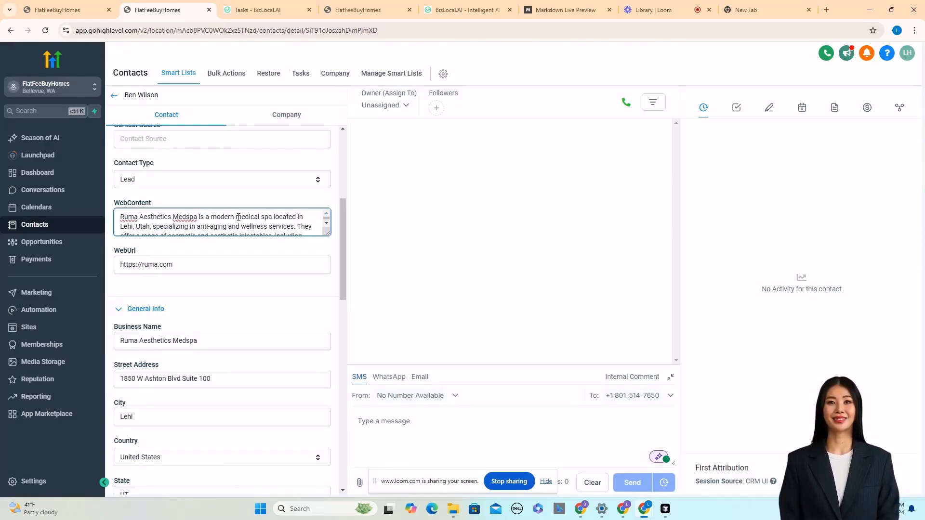
pyautogui.hotkey('ctrl', 'a')
pyautogui.hotkey('ctrl', 'c')
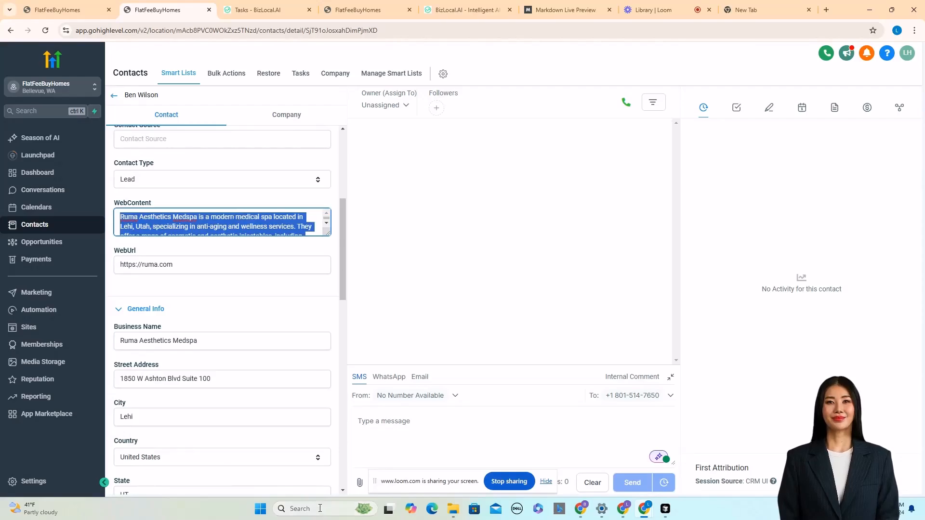
pyautogui.click(319, 509)
pyautogui.write('no')
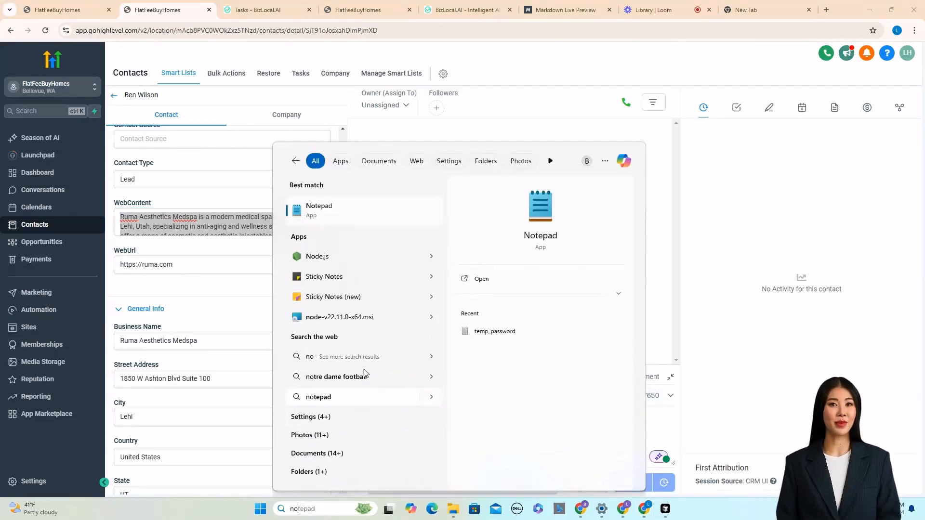
pyautogui.click(334, 206)
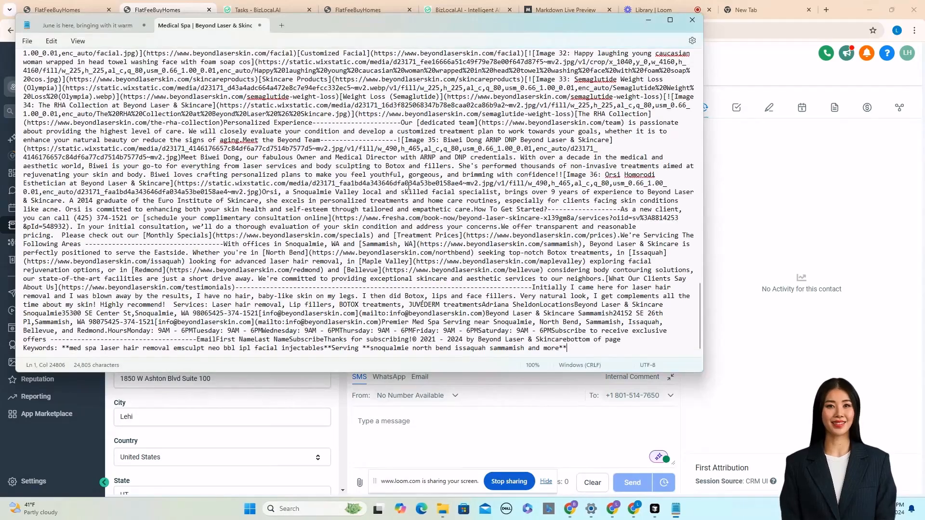
pyautogui.hotkey('ctrl', 'a')
pyautogui.hotkey('ctrl', 'v')
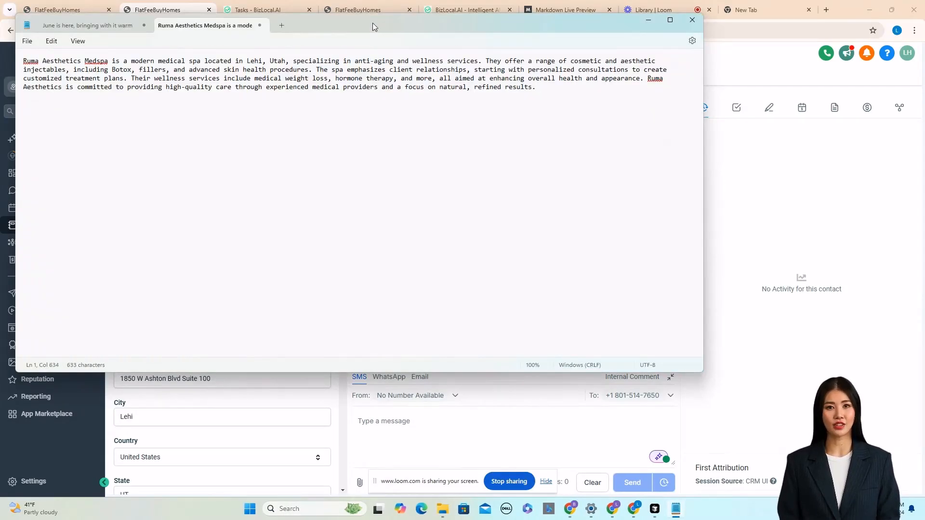
# Return to the contact record and scroll through its remaining fields.
pyautogui.moveTo(372, 22); pyautogui.dragTo(697, 86)
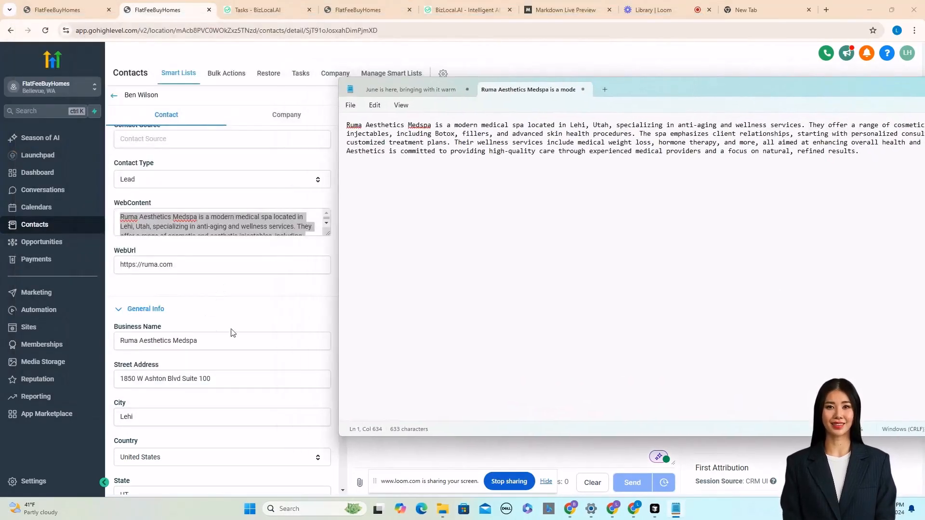
pyautogui.click(262, 307)
pyautogui.scroll(-3, 270, 304)
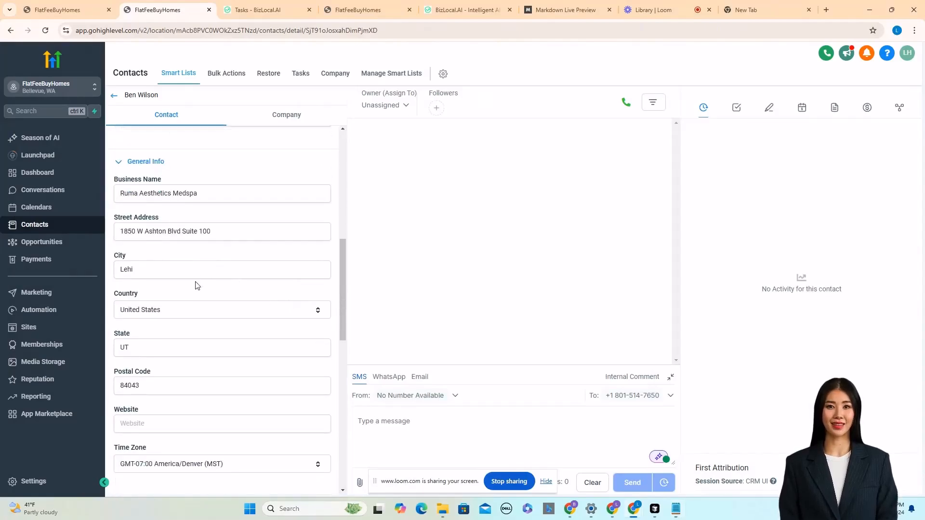
pyautogui.scroll(-2, 196, 285)
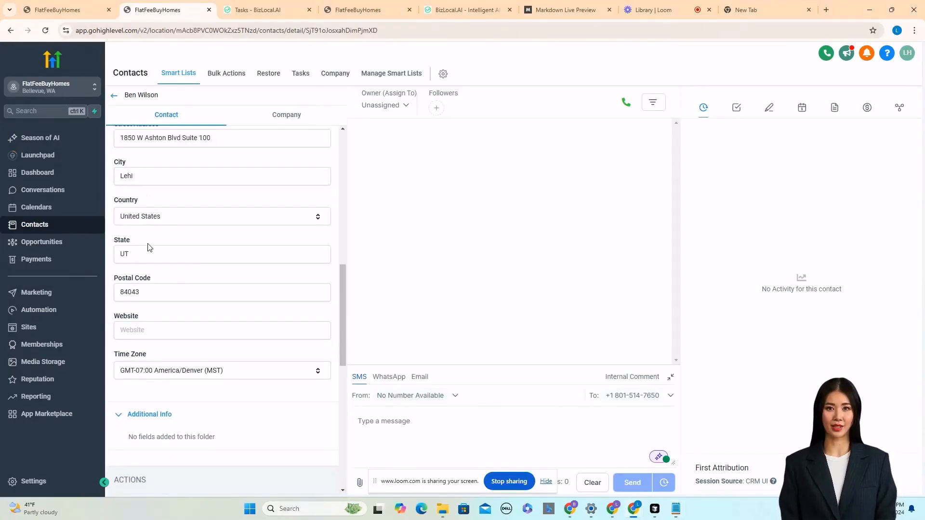
pyautogui.scroll(-2, 268, 353)
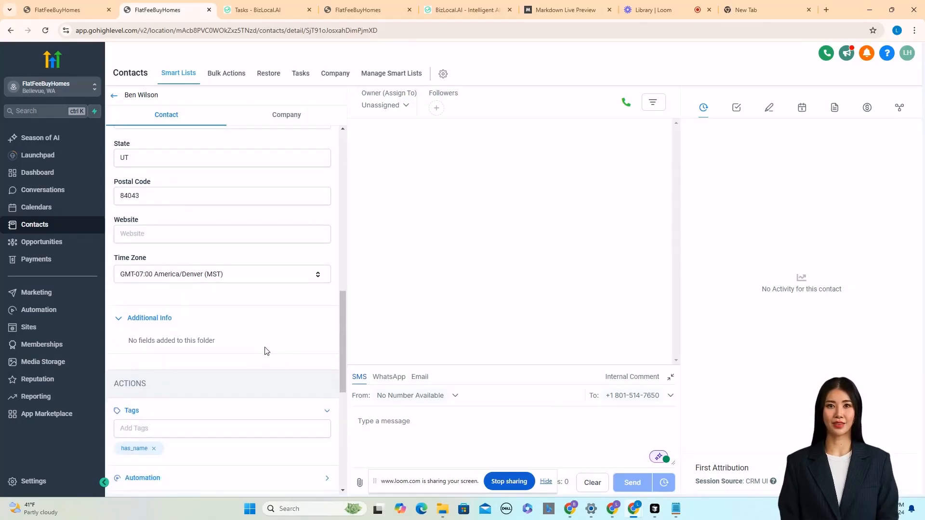
pyautogui.scroll(3, 266, 351)
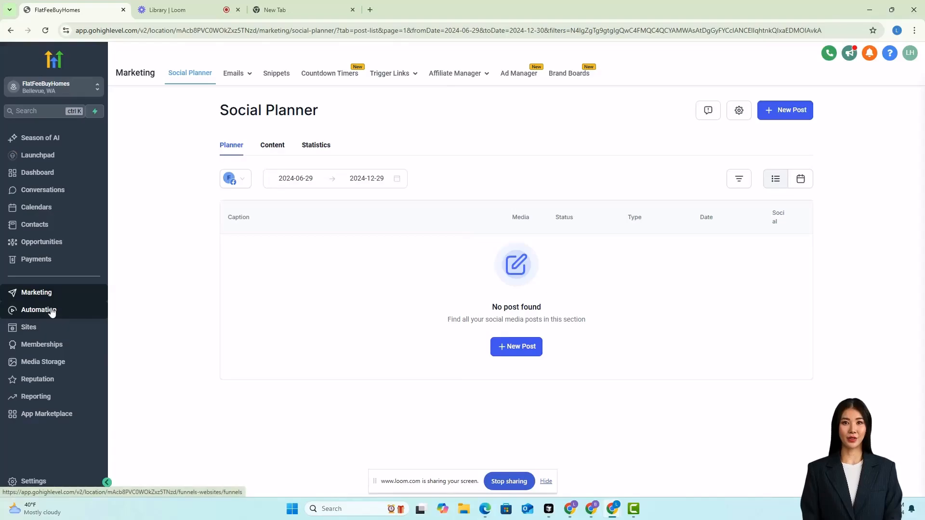
# Switch the Web Scraper Premium Action Example workflow back to draft.
pyautogui.click(52, 310)
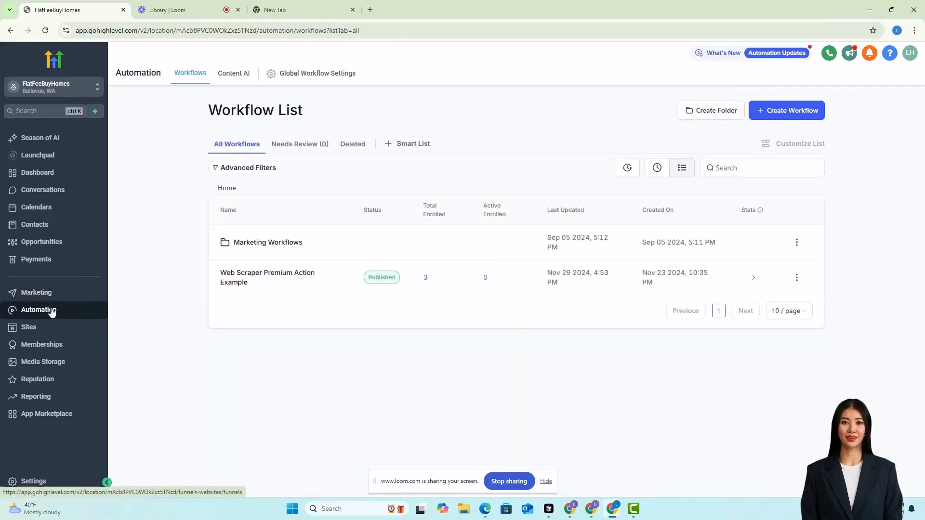
pyautogui.click(796, 277)
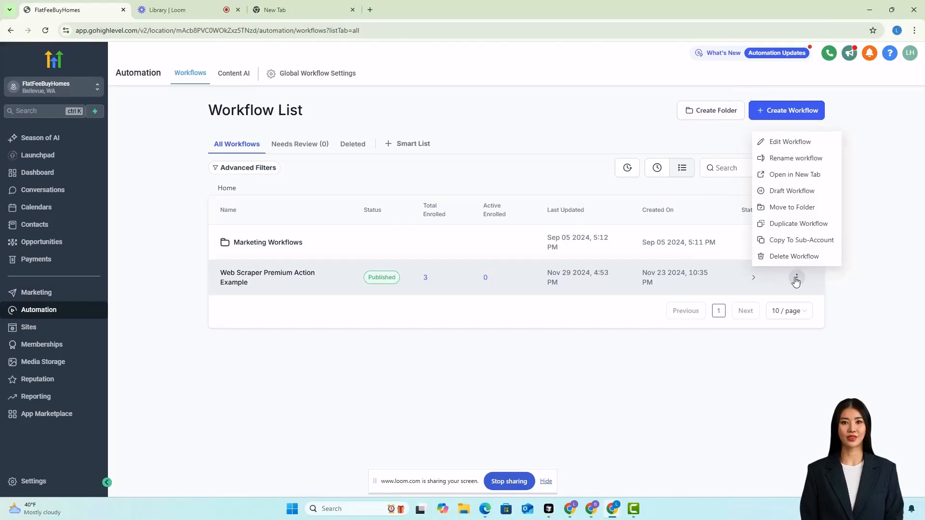
pyautogui.click(794, 192)
pyautogui.click(619, 323)
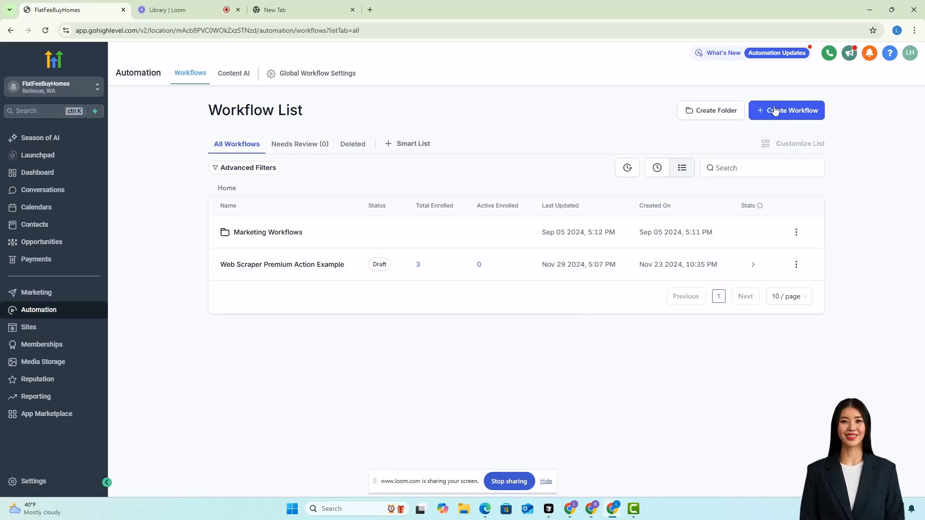
# Create a new workflow from scratch and add a Webhook action as its first step.
pyautogui.click(774, 111)
pyautogui.click(770, 149)
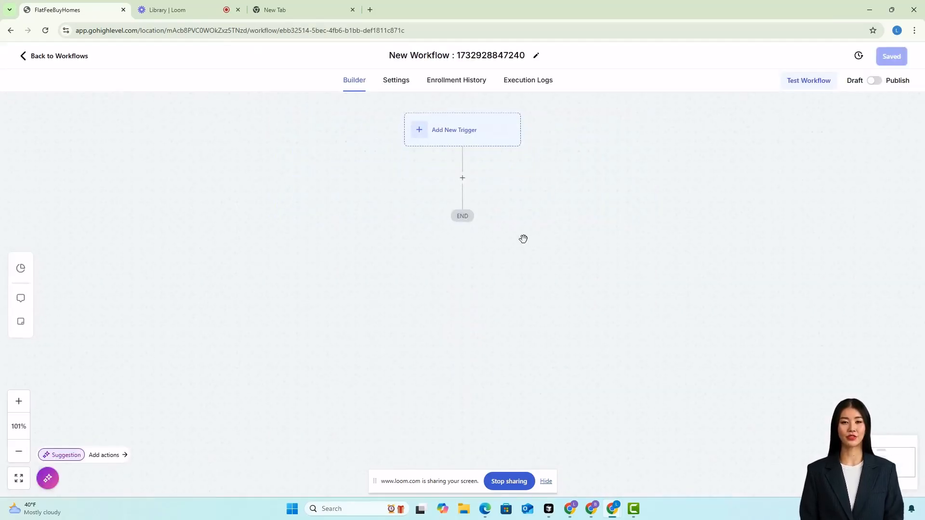
pyautogui.click(462, 177)
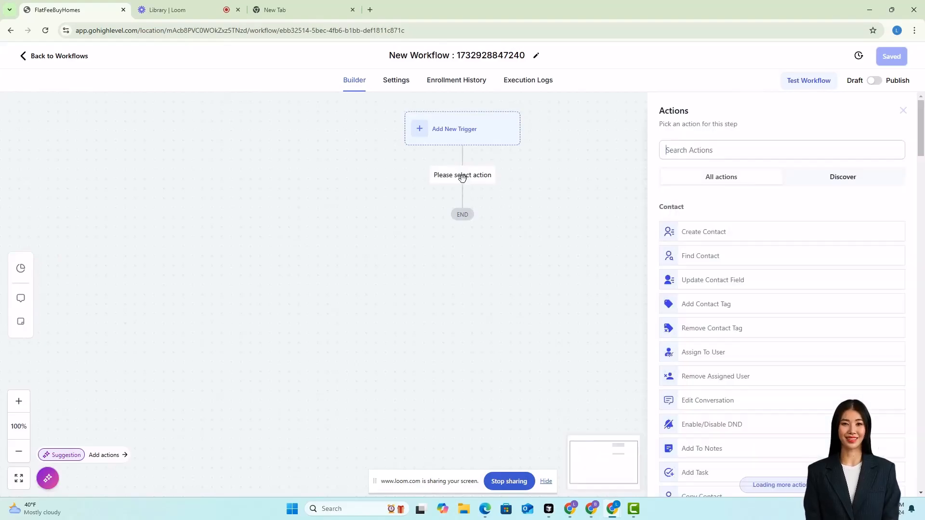
pyautogui.click(712, 149)
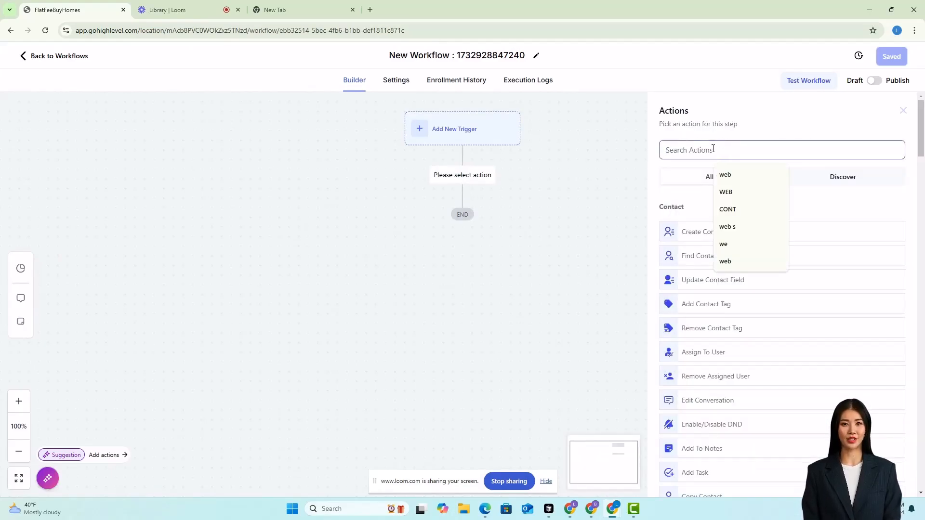
pyautogui.write('webh')
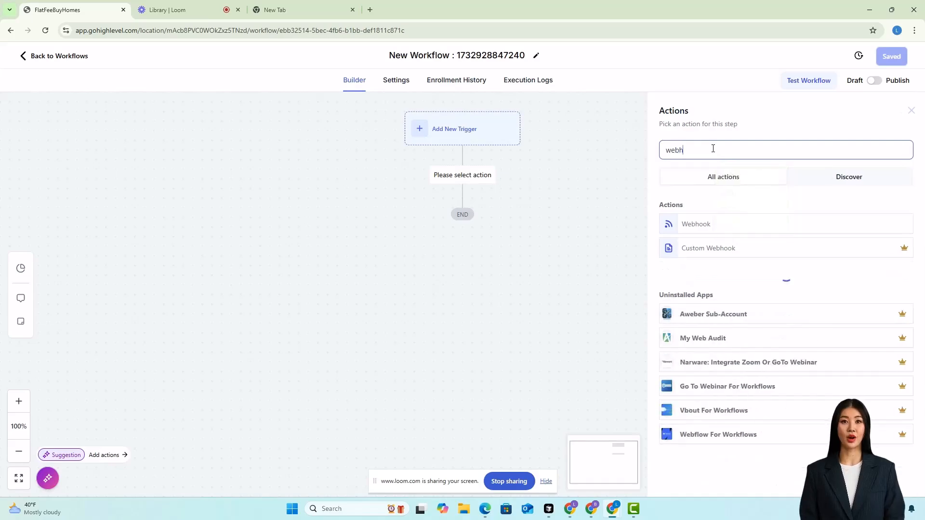
pyautogui.click(696, 224)
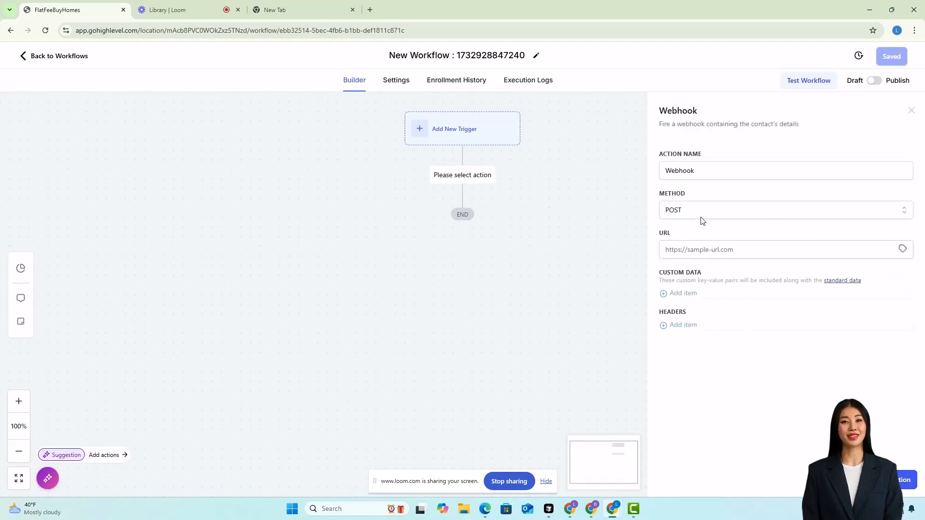
pyautogui.click(700, 245)
pyautogui.click(739, 271)
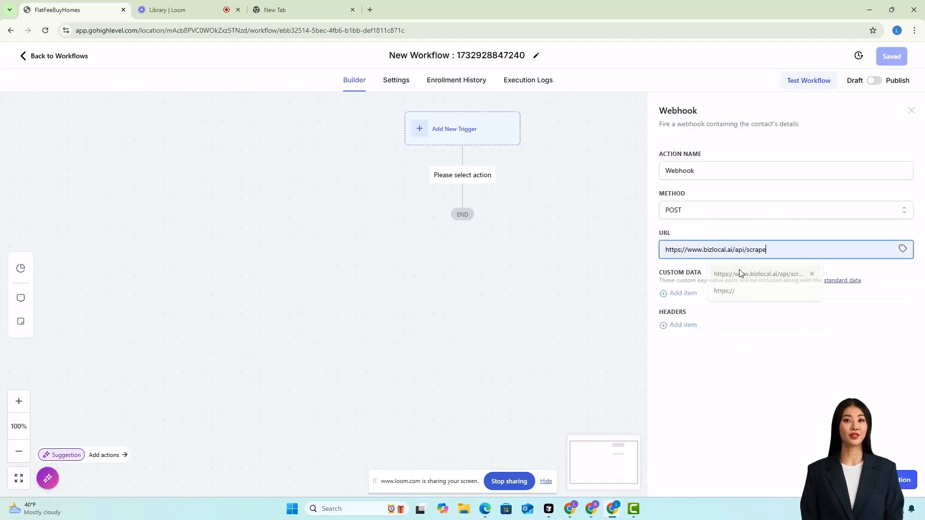
pyautogui.click(679, 292)
# Enter custom data key url with the contact's WebUrl custom field as its value.
pyautogui.click(684, 298)
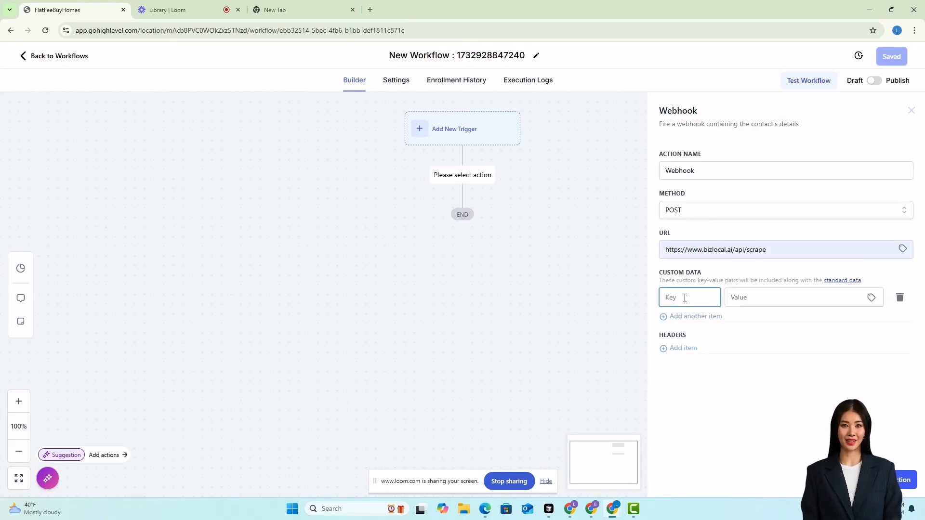
pyautogui.write('url')
pyautogui.press('Tab')
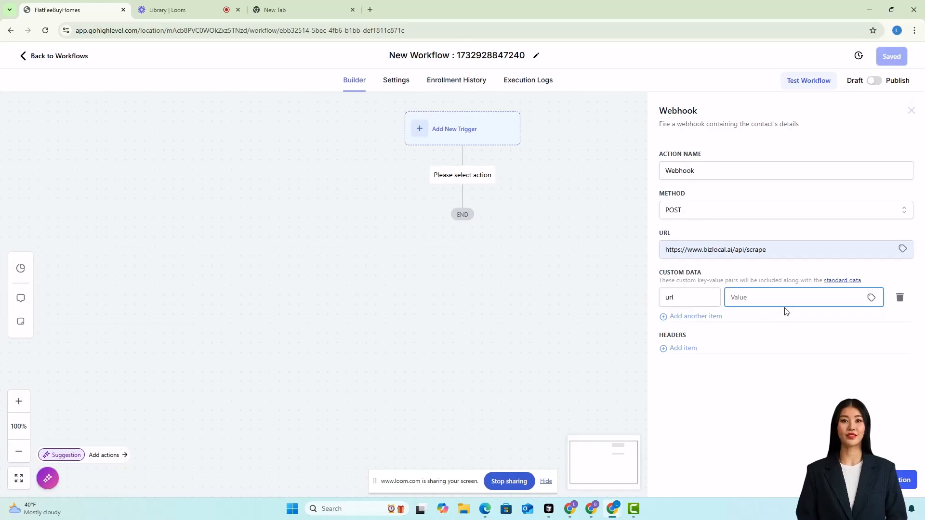
pyautogui.click(872, 300)
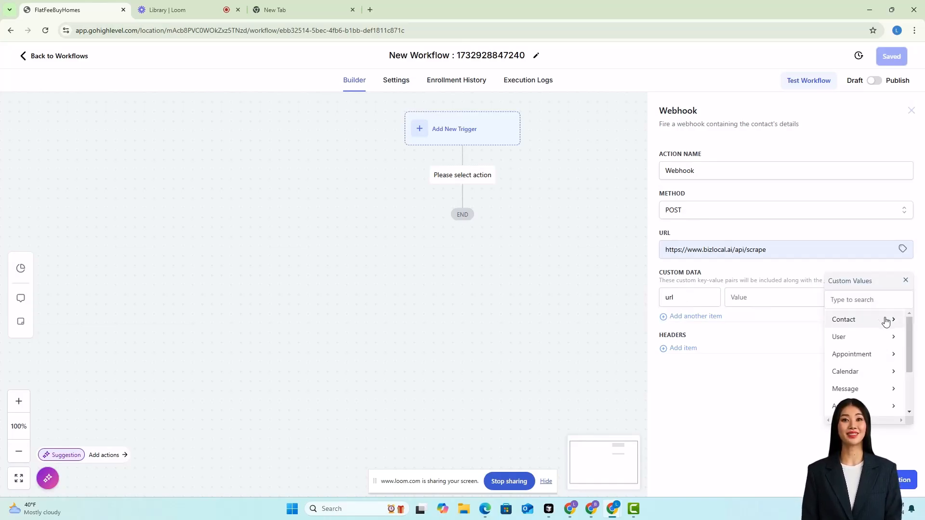
pyautogui.click(885, 321)
pyautogui.moveTo(906, 325); pyautogui.dragTo(919, 406)
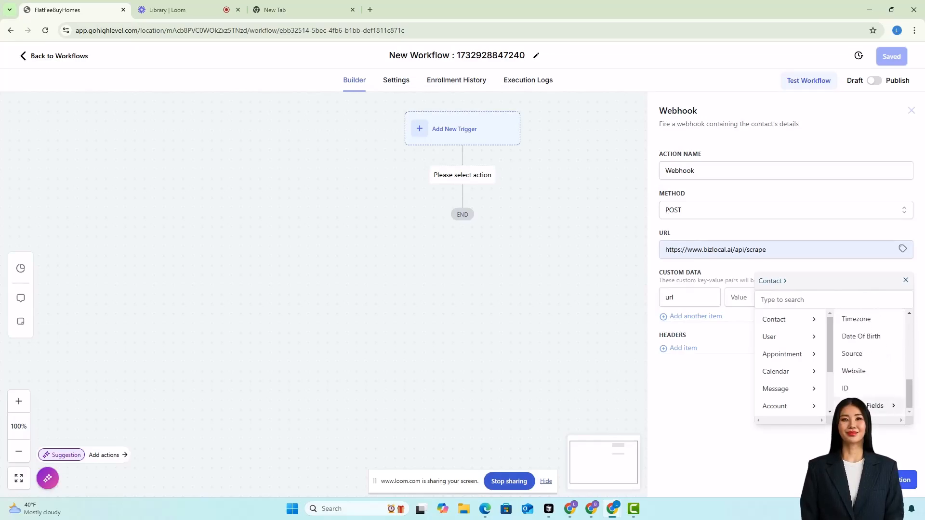
pyautogui.click(874, 406)
pyautogui.click(862, 337)
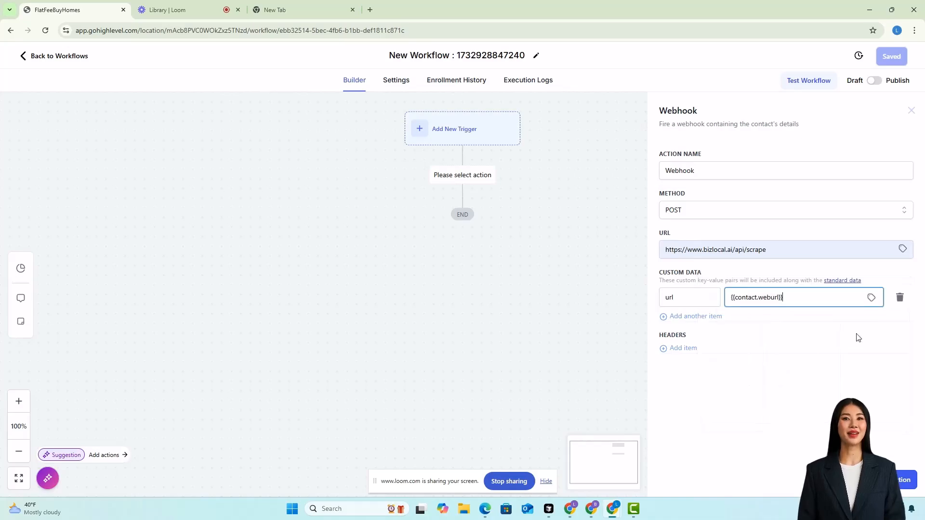
# Add a second custom data pair with key format and value markdown.
pyautogui.click(684, 317)
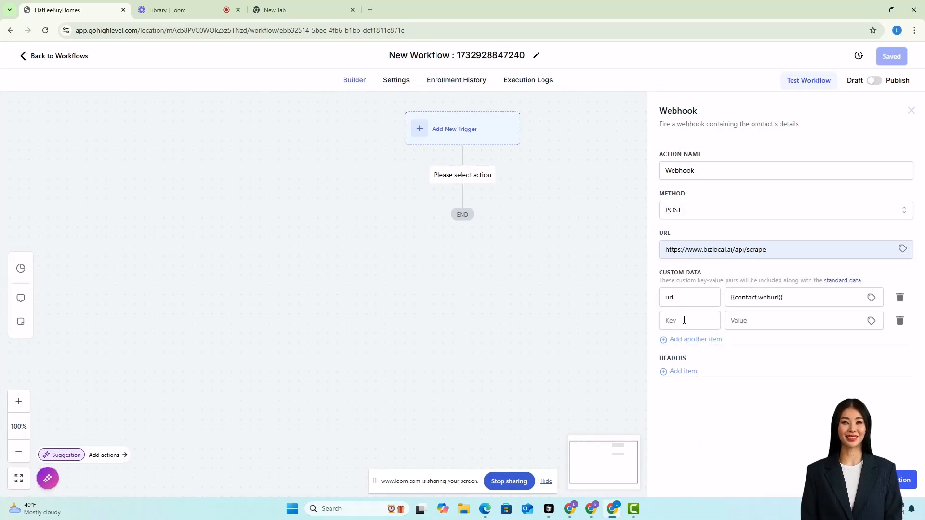
pyautogui.click(684, 320)
pyautogui.write('forma')
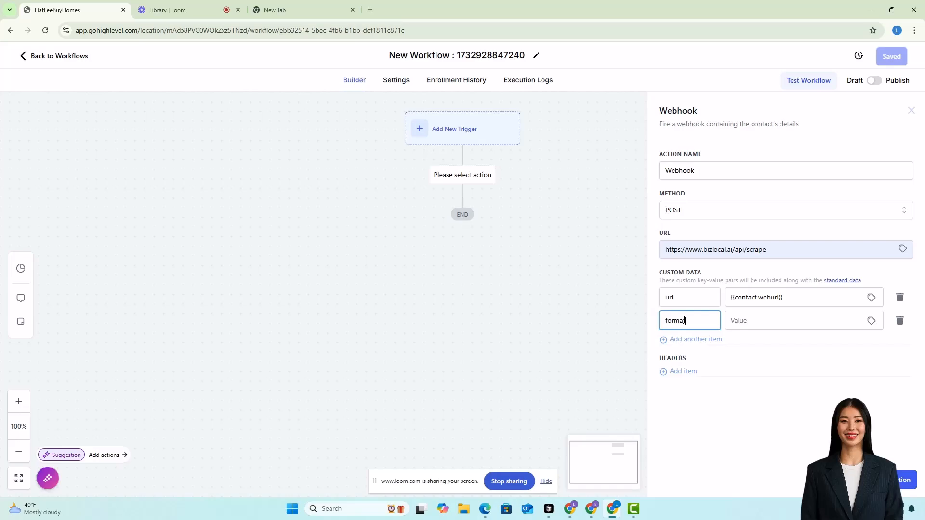
pyautogui.press('Tab')
pyautogui.write('markdown')
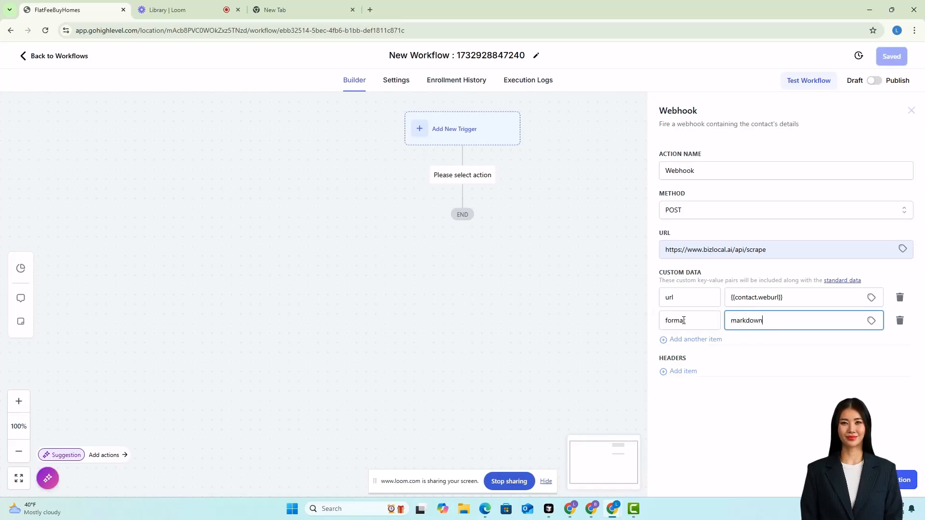
pyautogui.press('Tab')
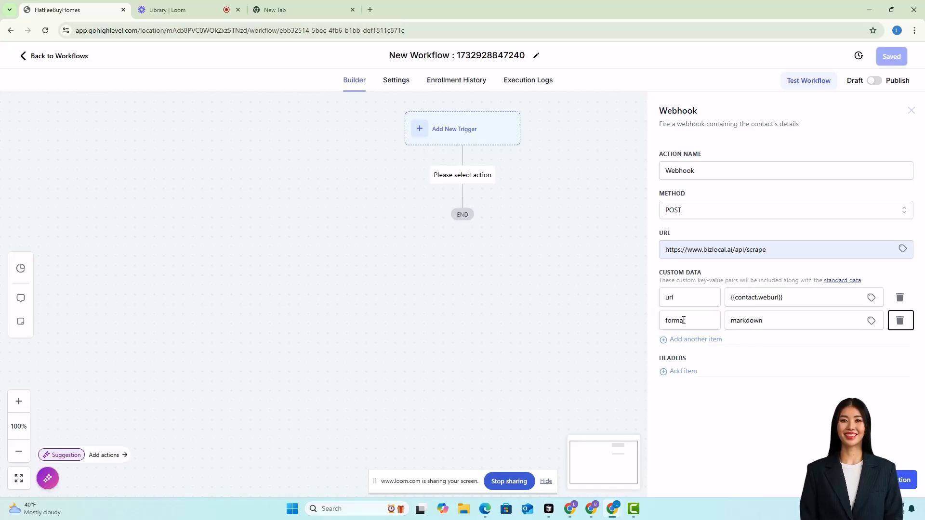
# Add a third custom data pair with key saveTo and value contact.webcontent.
pyautogui.click(675, 338)
pyautogui.click(688, 345)
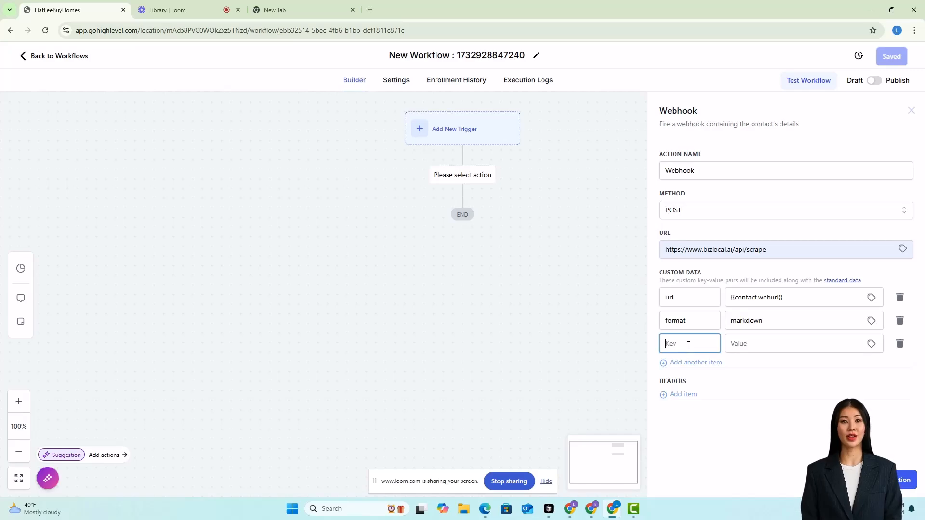
pyautogui.write('sav')
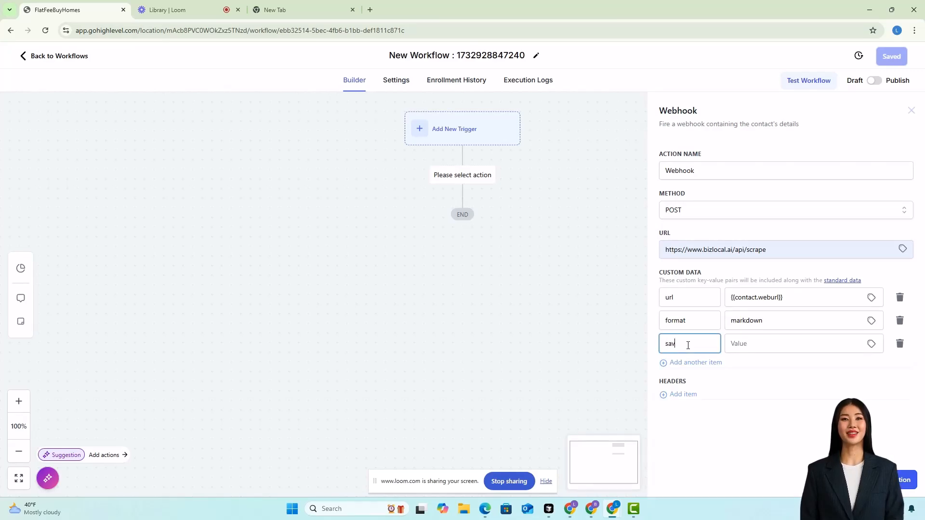
pyautogui.write('eTo')
pyautogui.press('Tab')
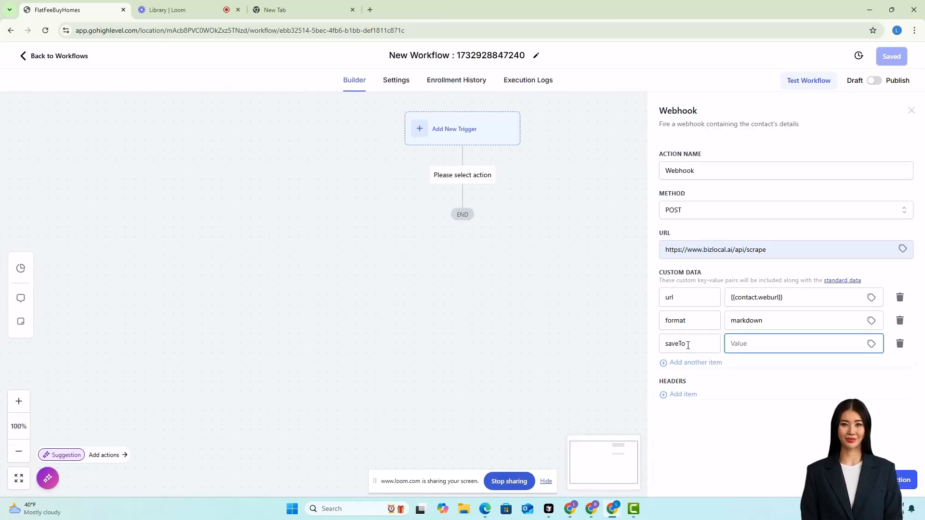
pyautogui.write('cont')
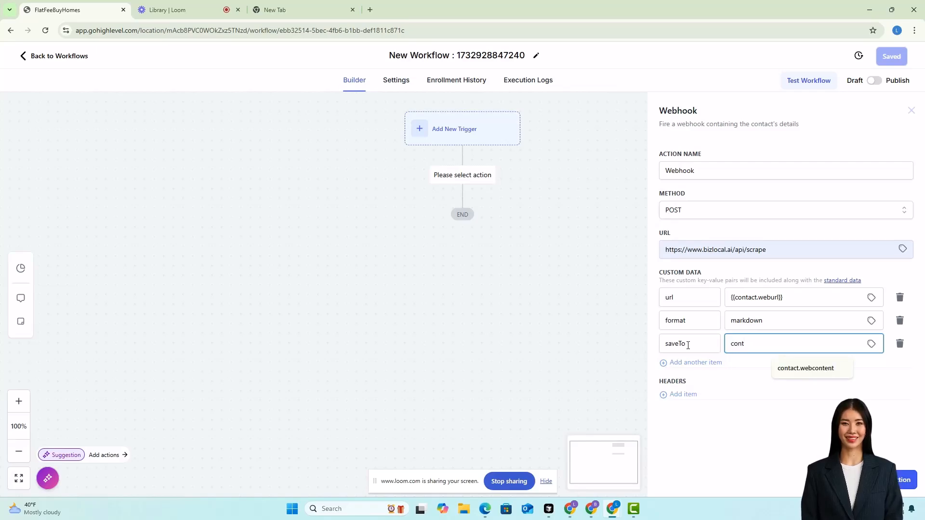
pyautogui.click(799, 369)
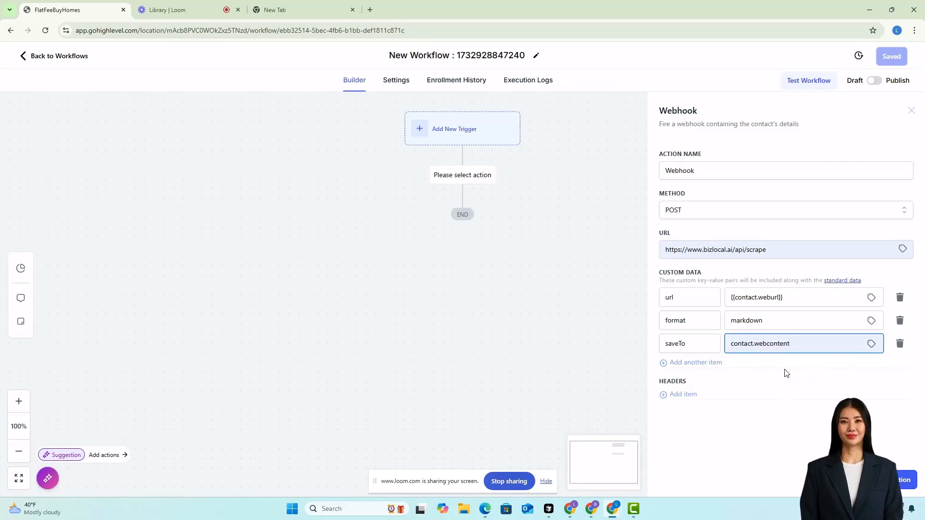
# Add a fourth custom data pair with key reCrawl and value true.
pyautogui.click(681, 363)
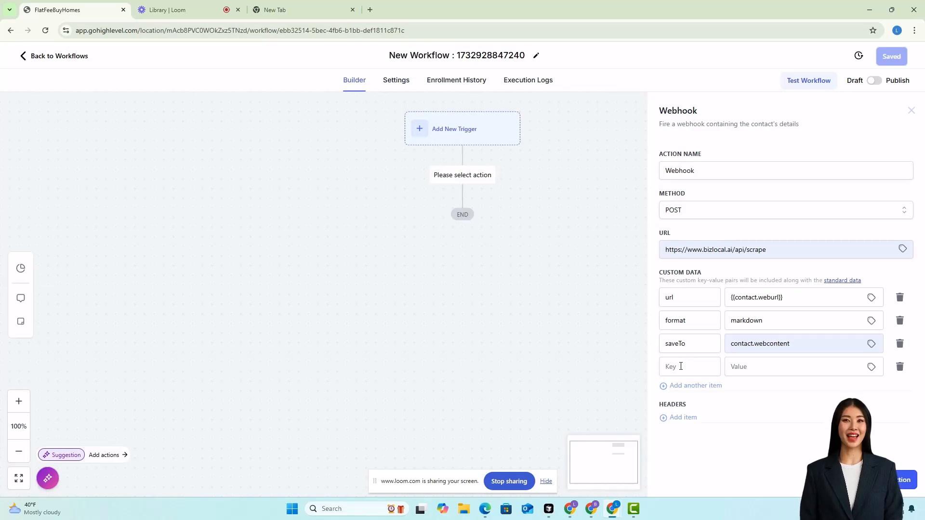
pyautogui.click(681, 366)
pyautogui.write('reC')
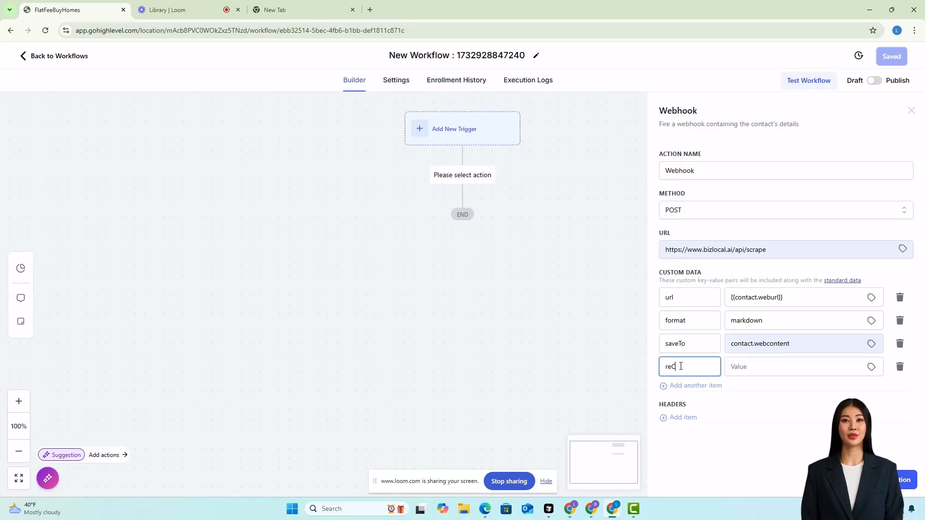
pyautogui.write('rawl')
pyautogui.press('Tab')
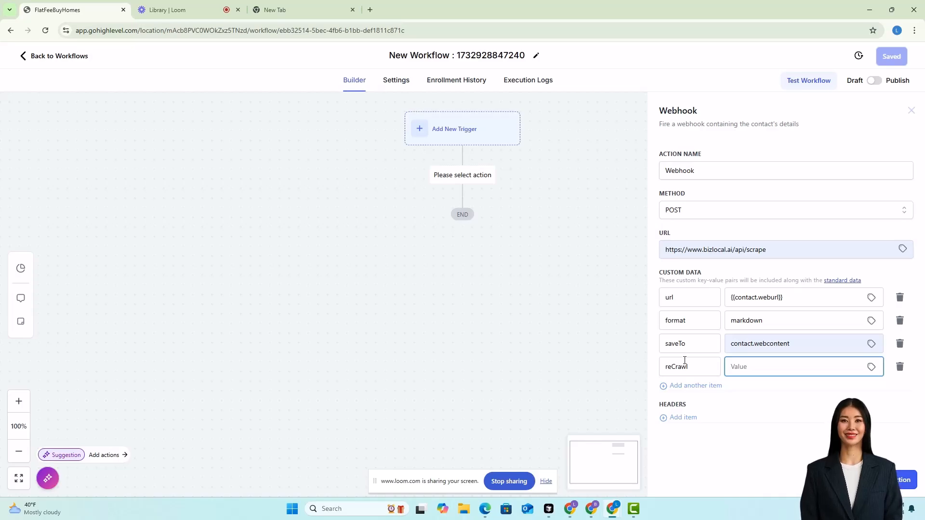
pyautogui.write('true')
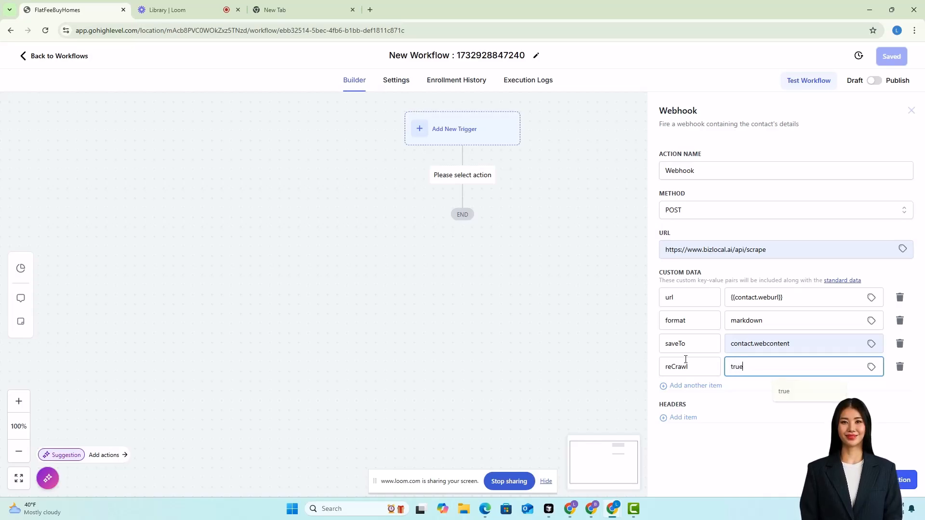
pyautogui.press('Tab')
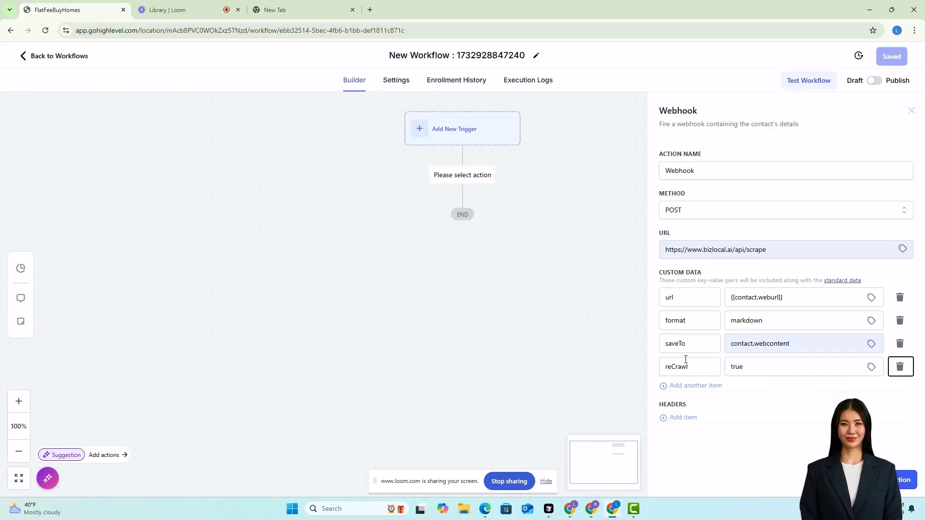
# Add a fifth custom data pair with key populateContact and value true, and save the webhook action.
pyautogui.click(679, 386)
pyautogui.click(680, 392)
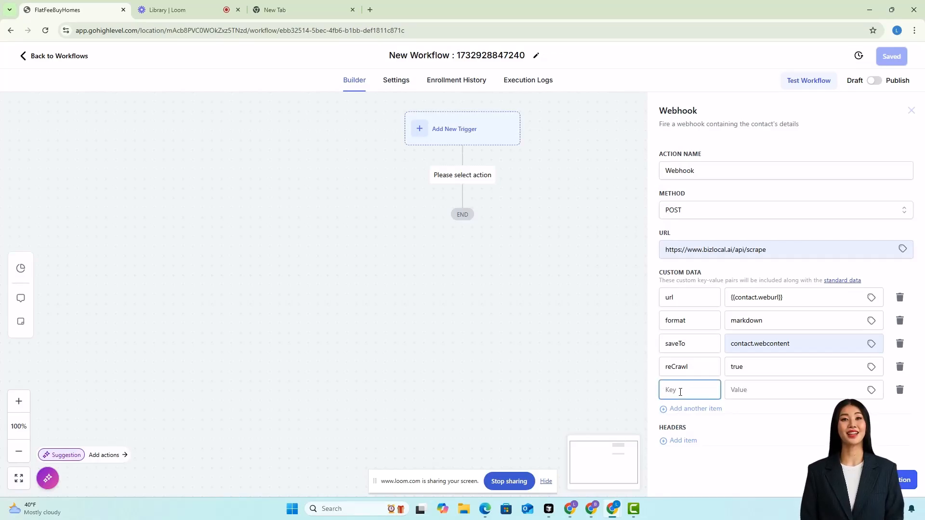
pyautogui.write('populateContact')
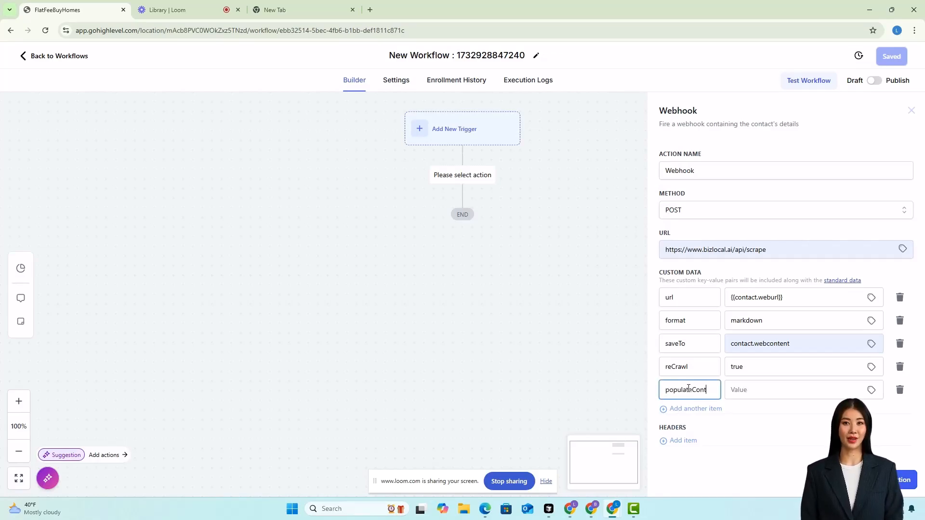
pyautogui.press('Tab')
pyautogui.write('true')
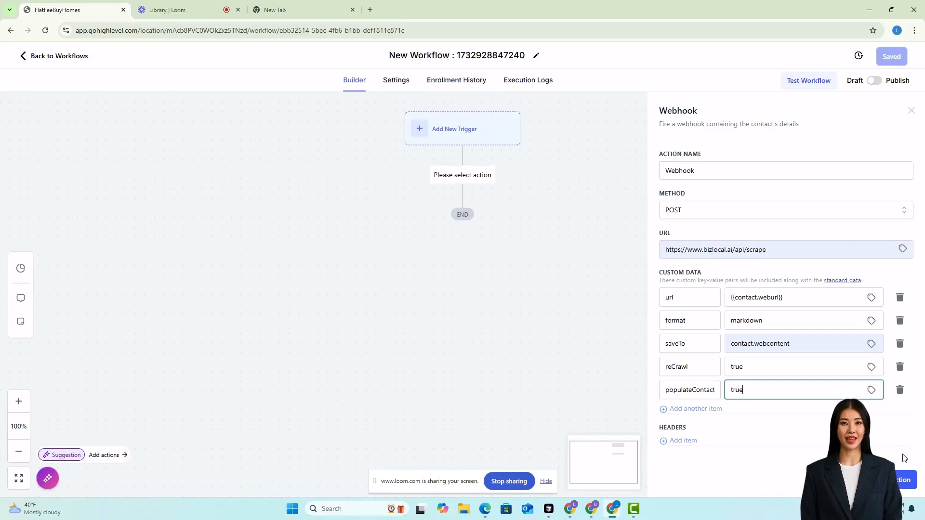
pyautogui.click(898, 477)
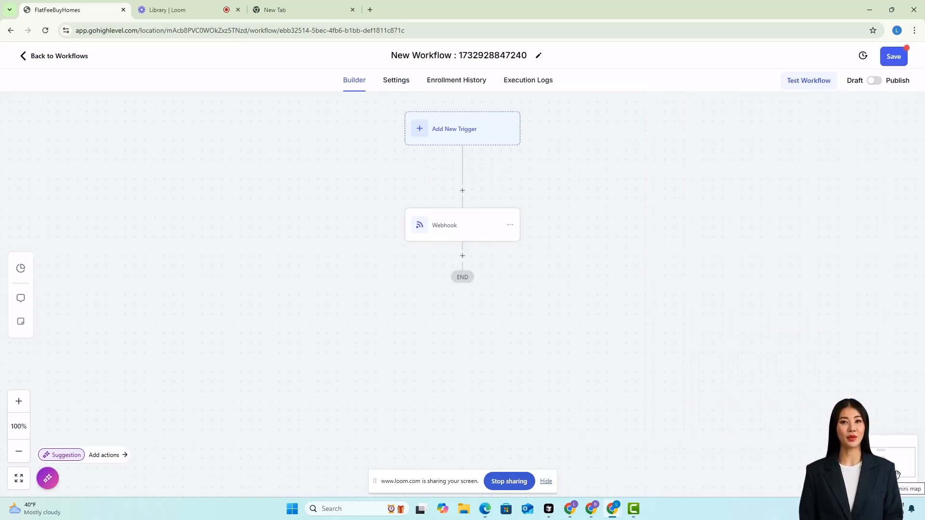
# Add a workflow trigger, searching for contact and choosing Contact Changed.
pyautogui.click(431, 129)
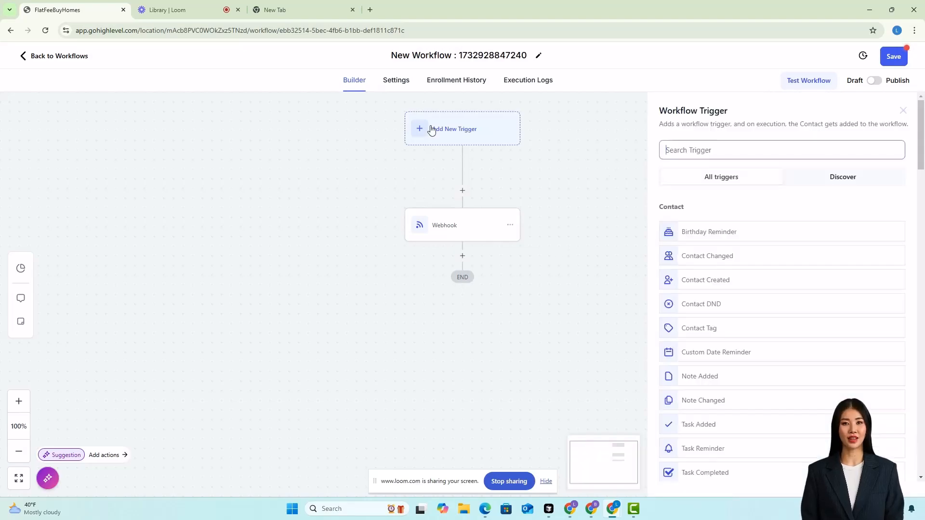
pyautogui.click(699, 151)
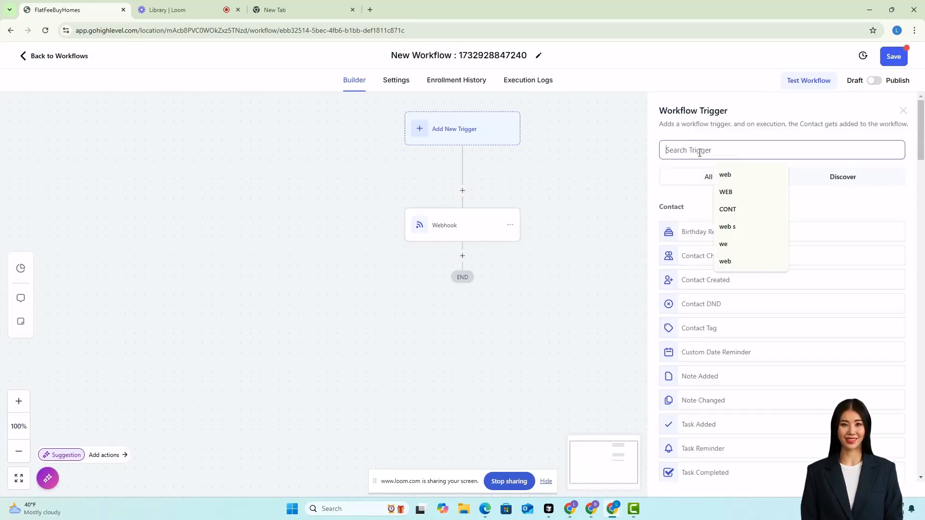
pyautogui.write('contact')
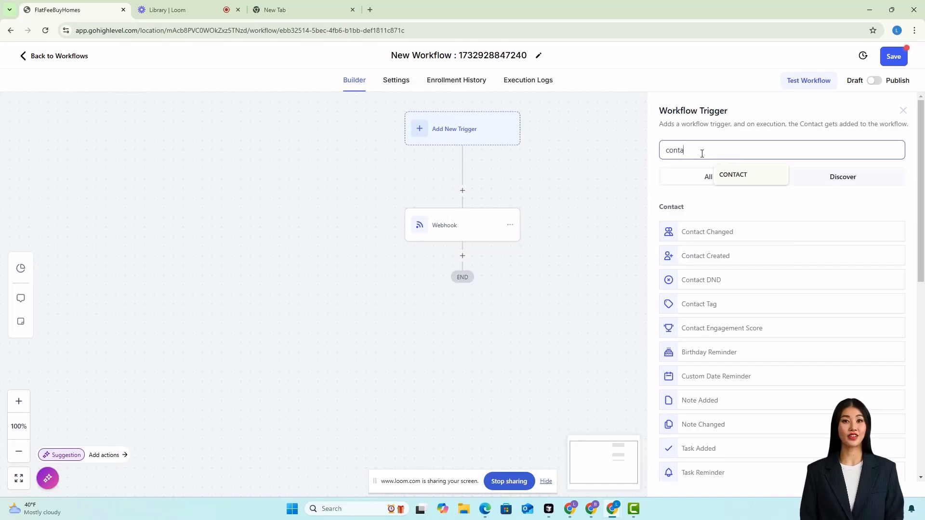
pyautogui.click(702, 231)
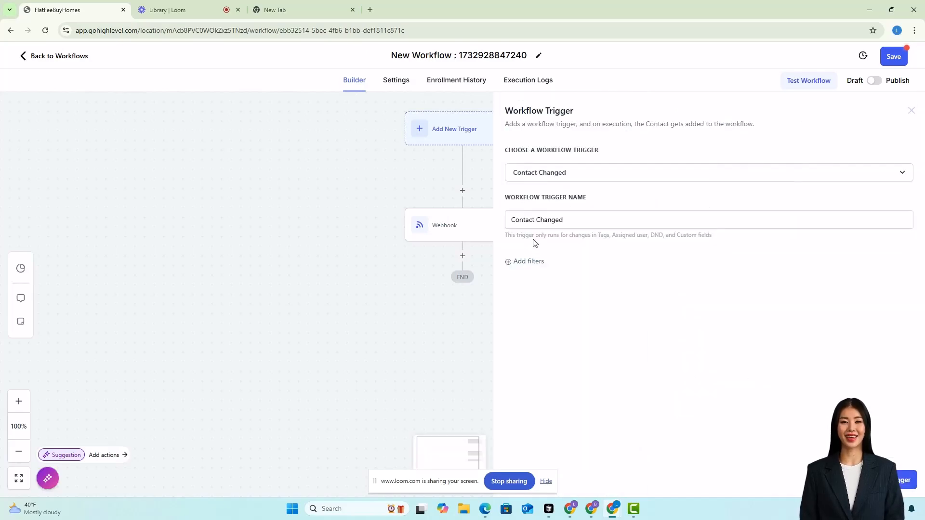
# Filter the trigger on the WebUrl custom field with operator Has changed and save the trigger.
pyautogui.click(527, 262)
pyautogui.click(585, 272)
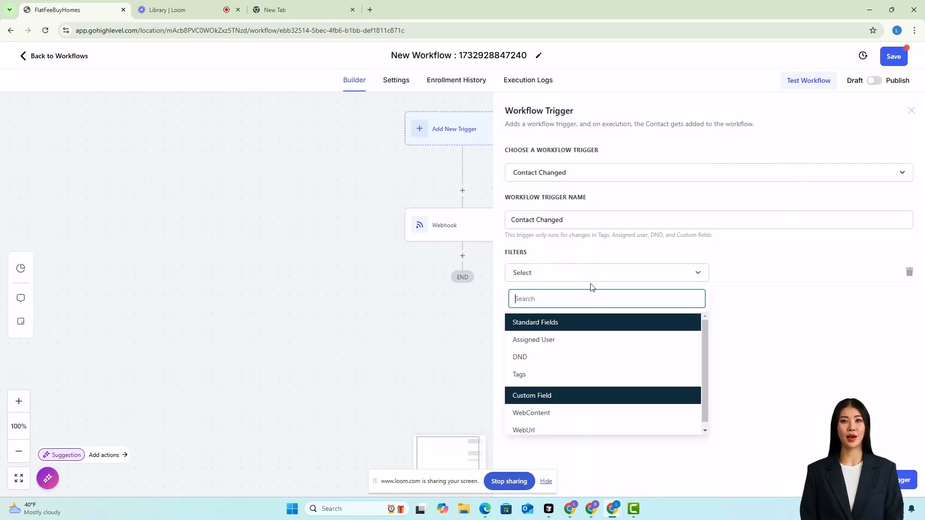
pyautogui.click(550, 427)
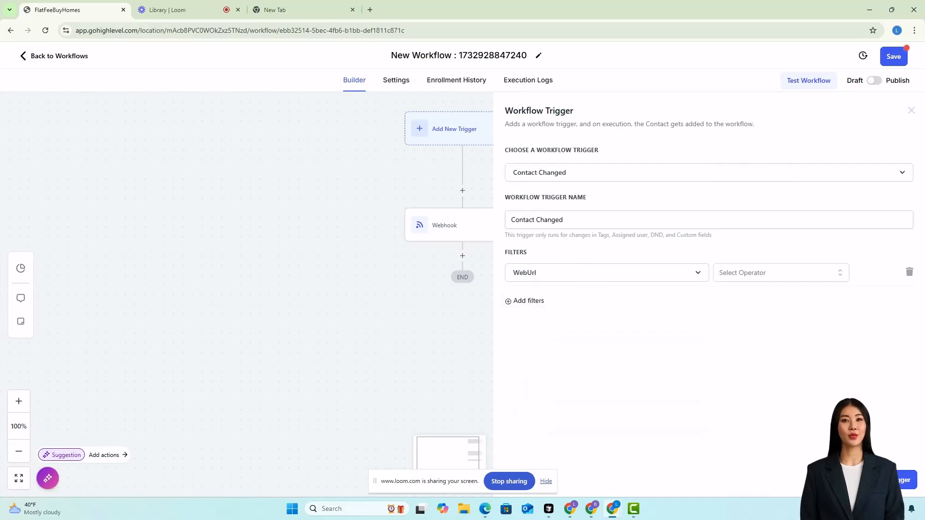
pyautogui.click(779, 272)
pyautogui.click(769, 294)
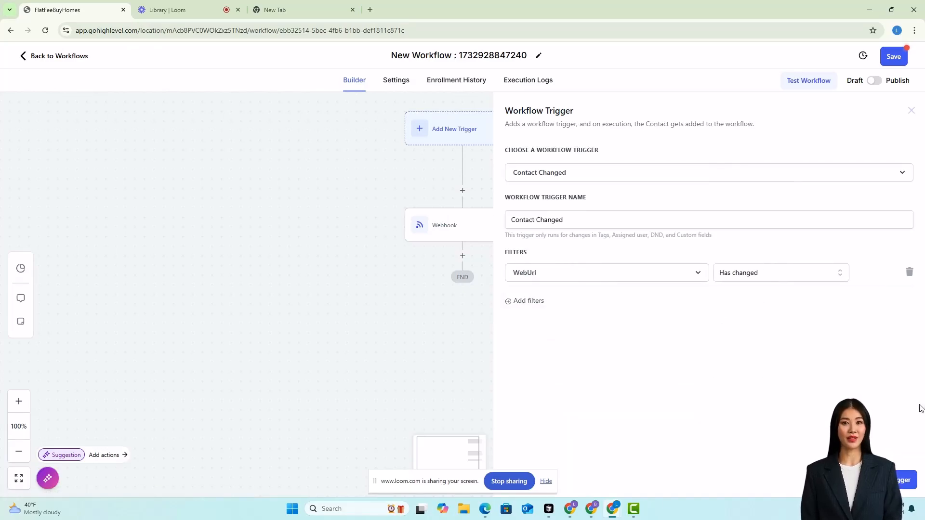
pyautogui.click(901, 480)
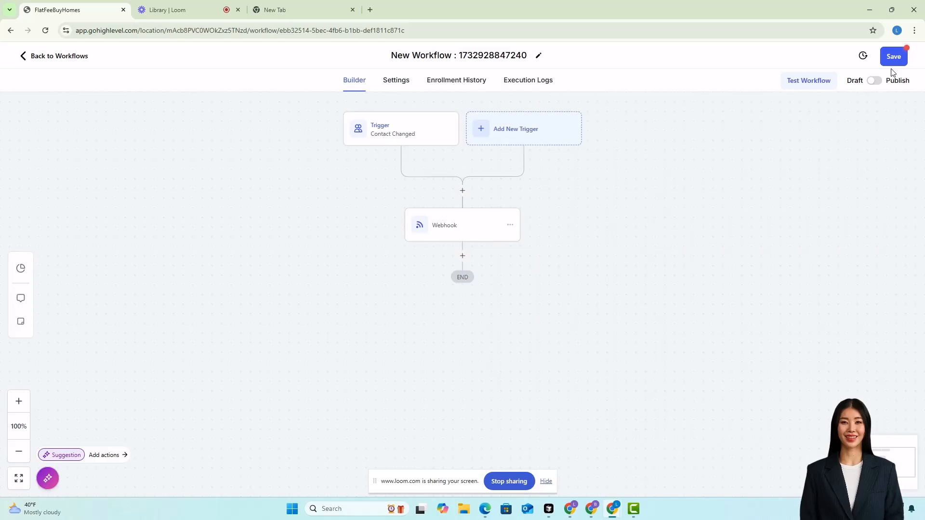
# Publish and save the workflow, then return to the workflow list.
pyautogui.click(877, 80)
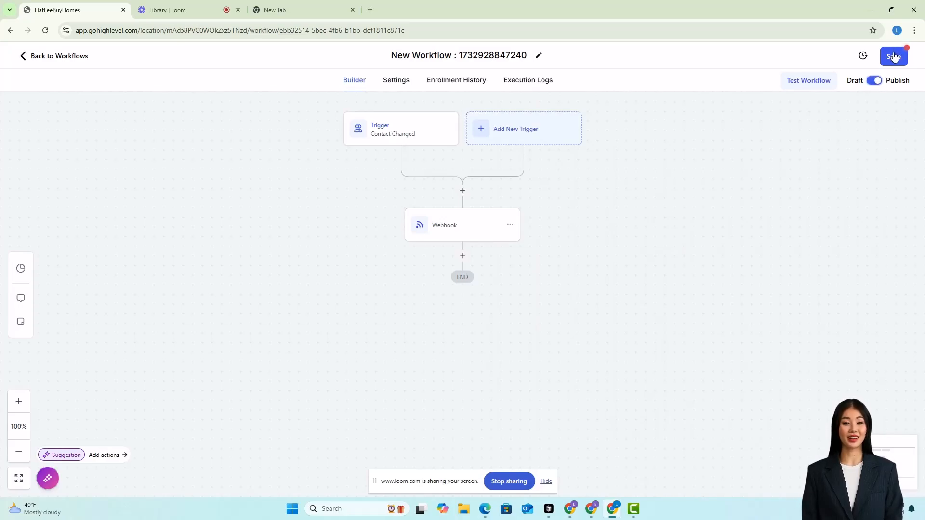
pyautogui.click(892, 56)
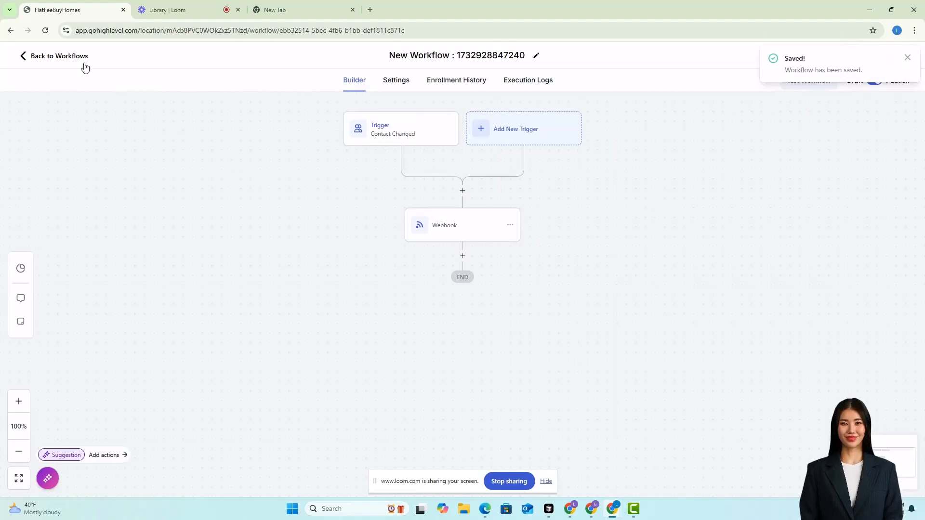
pyautogui.click(71, 57)
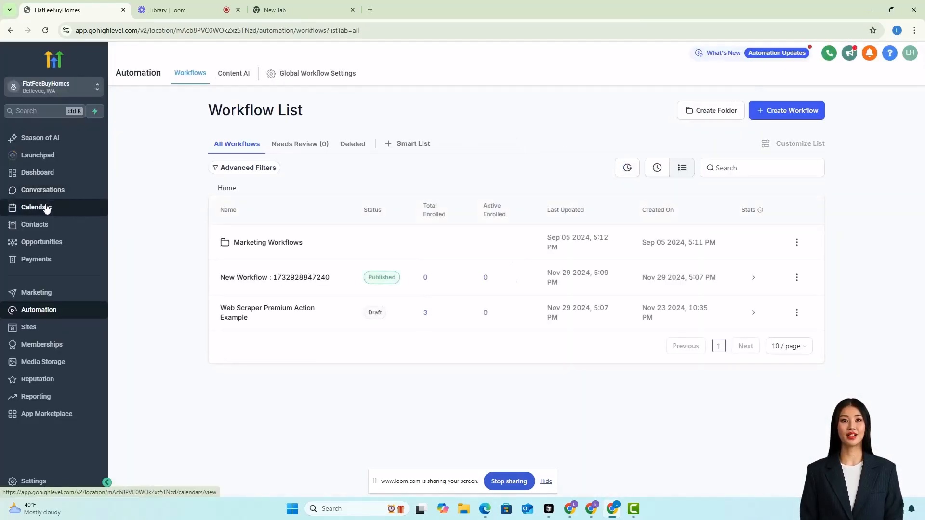
pyautogui.click(45, 225)
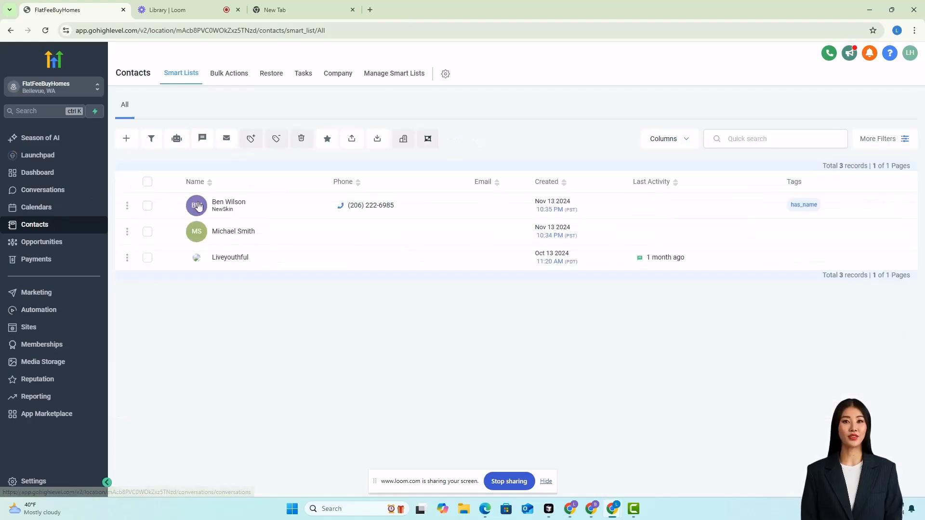
pyautogui.click(224, 205)
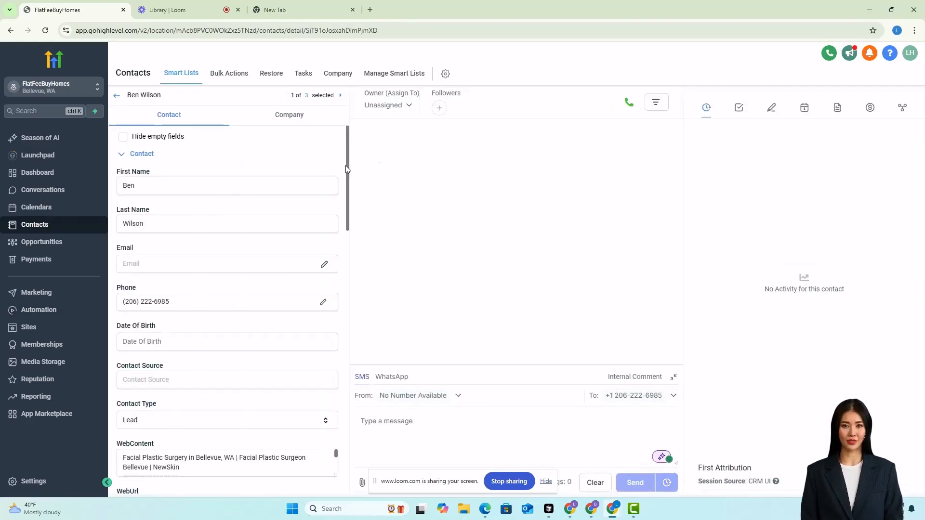
pyautogui.moveTo(347, 167); pyautogui.dragTo(355, 239)
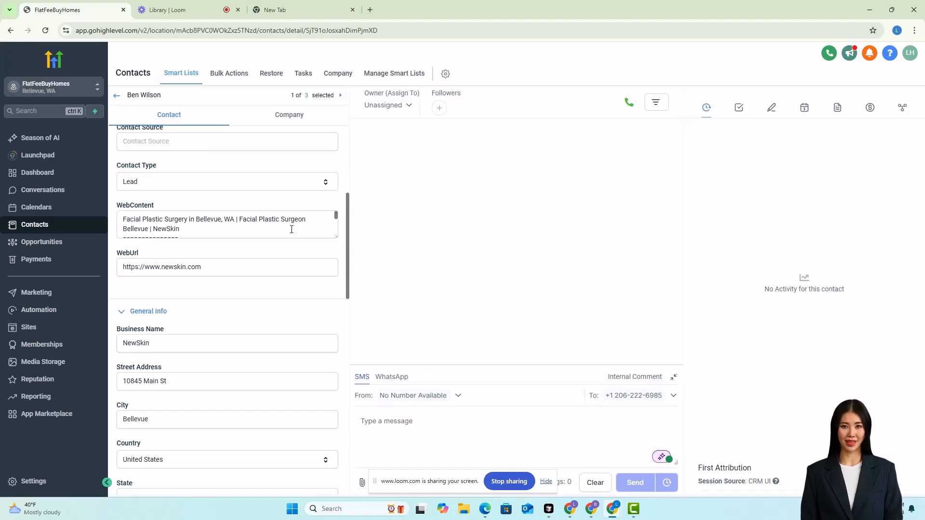
pyautogui.doubleClick(165, 263)
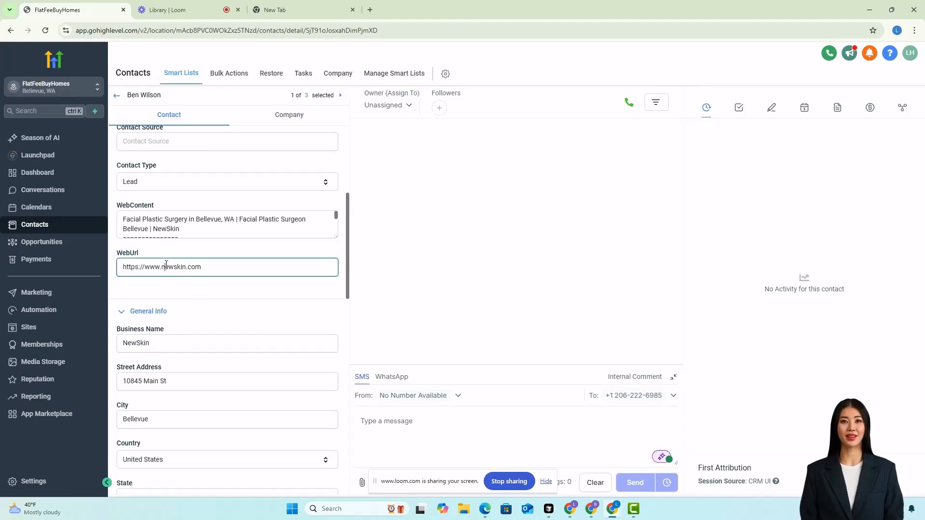
pyautogui.write('ruma')
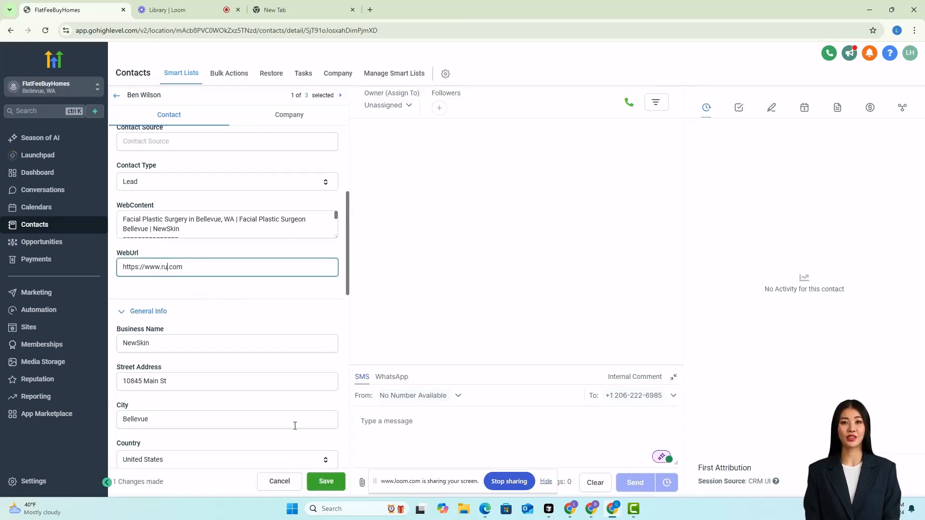
pyautogui.click(325, 481)
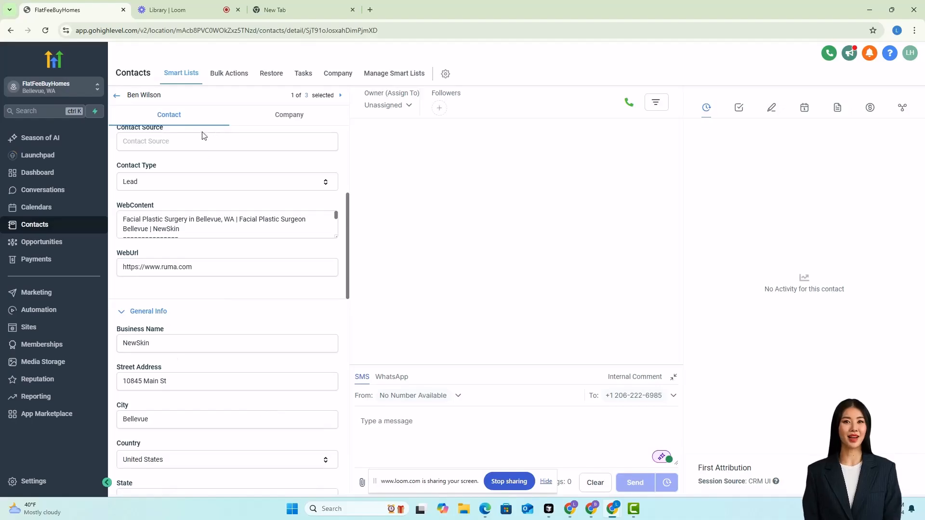
# Reload the contact record and scroll through its WebContent and business fields.
pyautogui.click(44, 31)
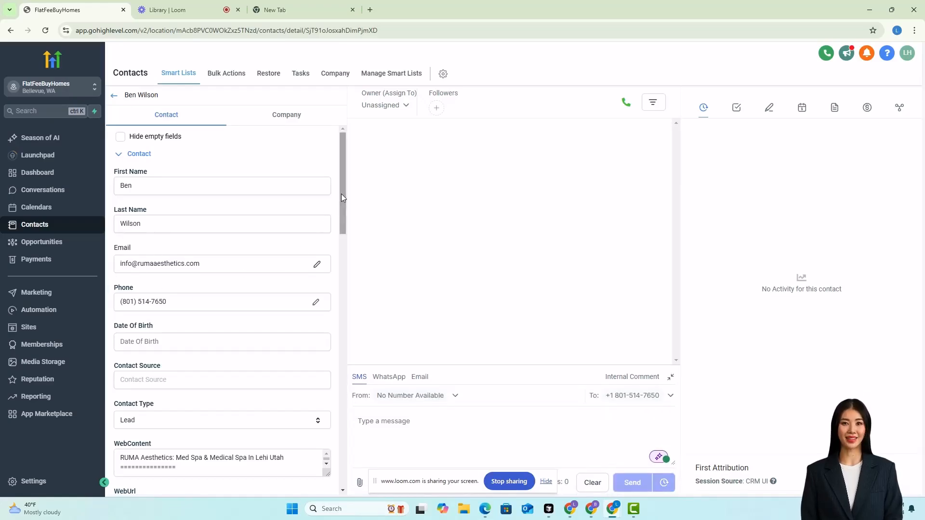
pyautogui.moveTo(341, 193); pyautogui.dragTo(343, 256)
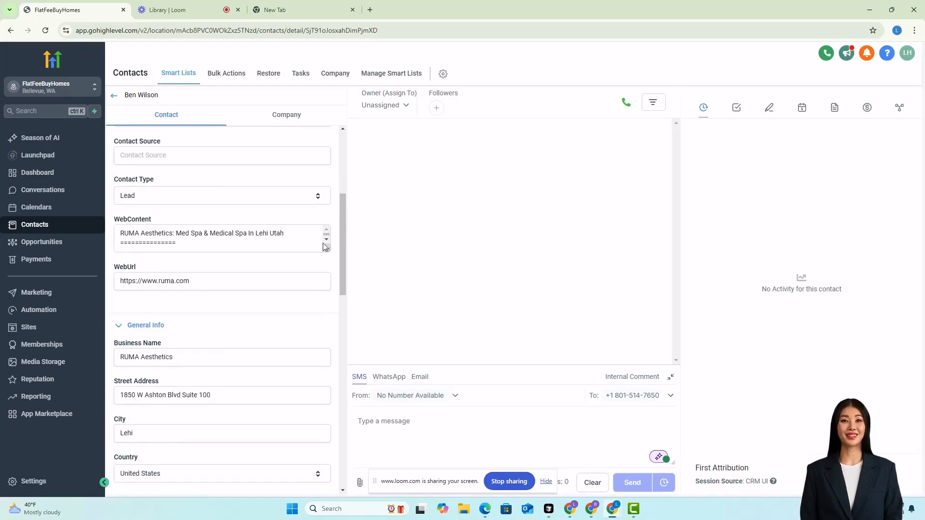
pyautogui.moveTo(343, 242); pyautogui.dragTo(353, 337)
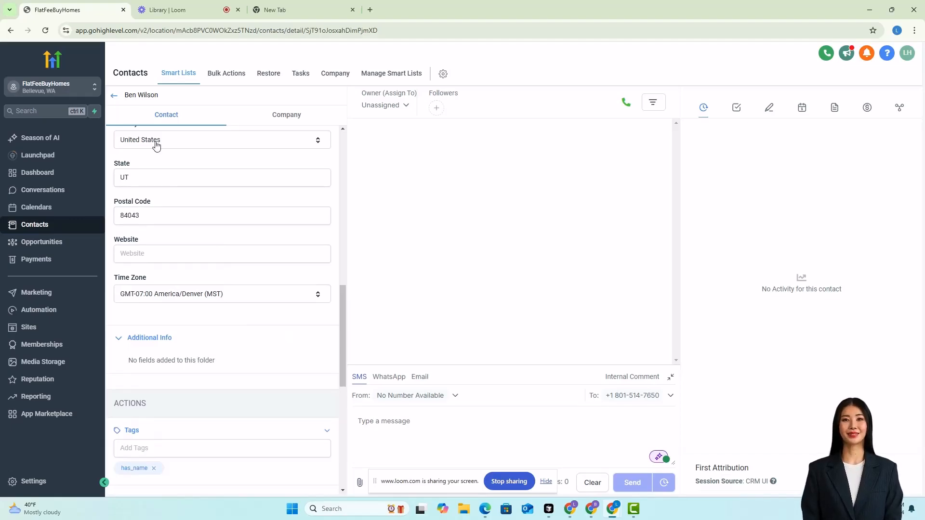
pyautogui.click(36, 293)
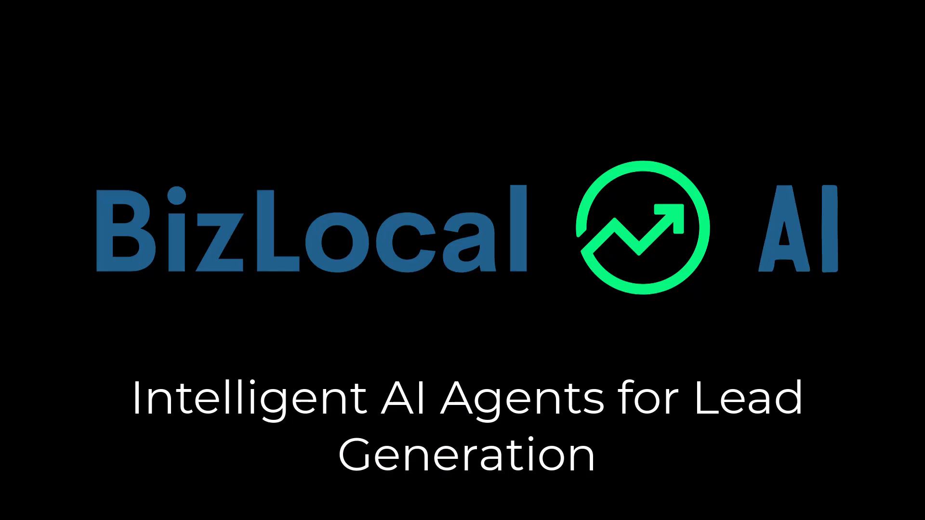